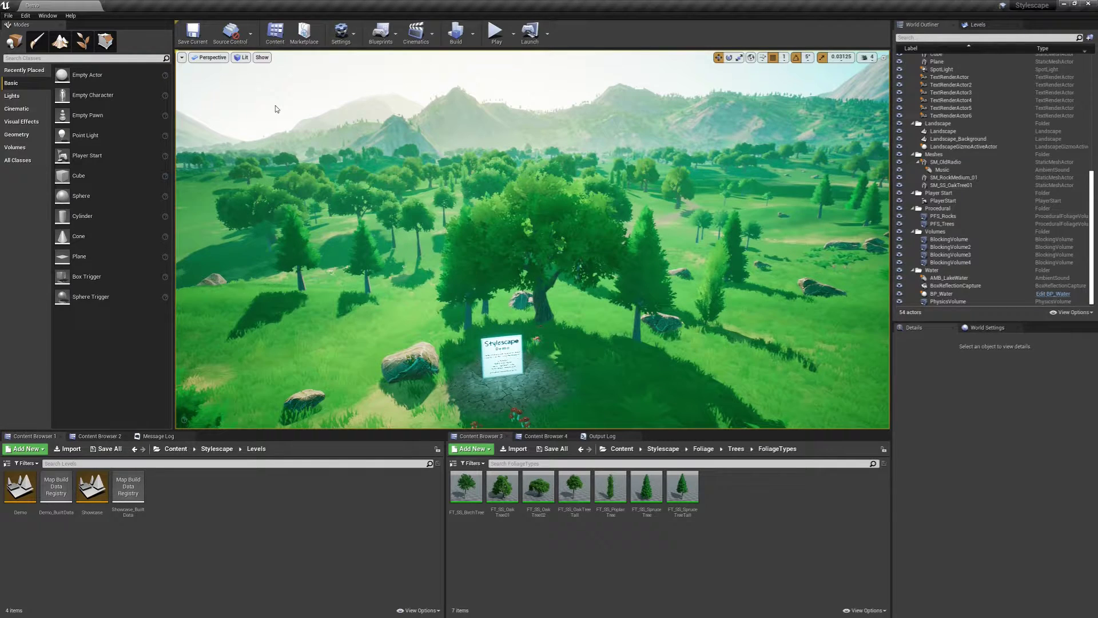
# Switch to foliage painting, select the FT_SS_OakTree01 foliage type and open its mesh SM_SS_OakTree01 for editing
pyautogui.click(82, 41)
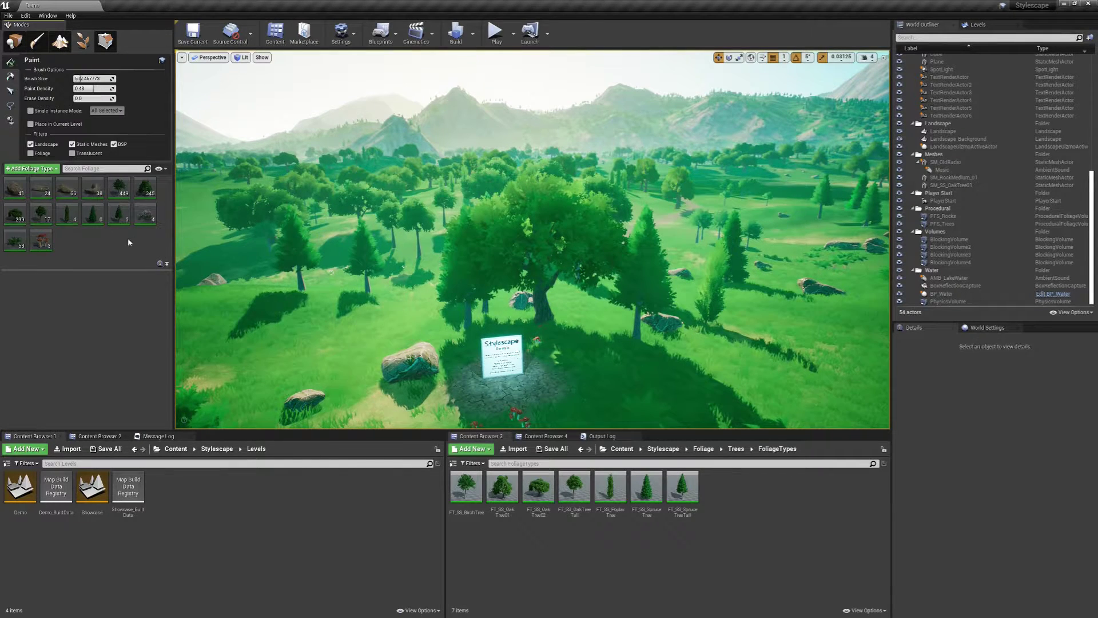
pyautogui.click(147, 192)
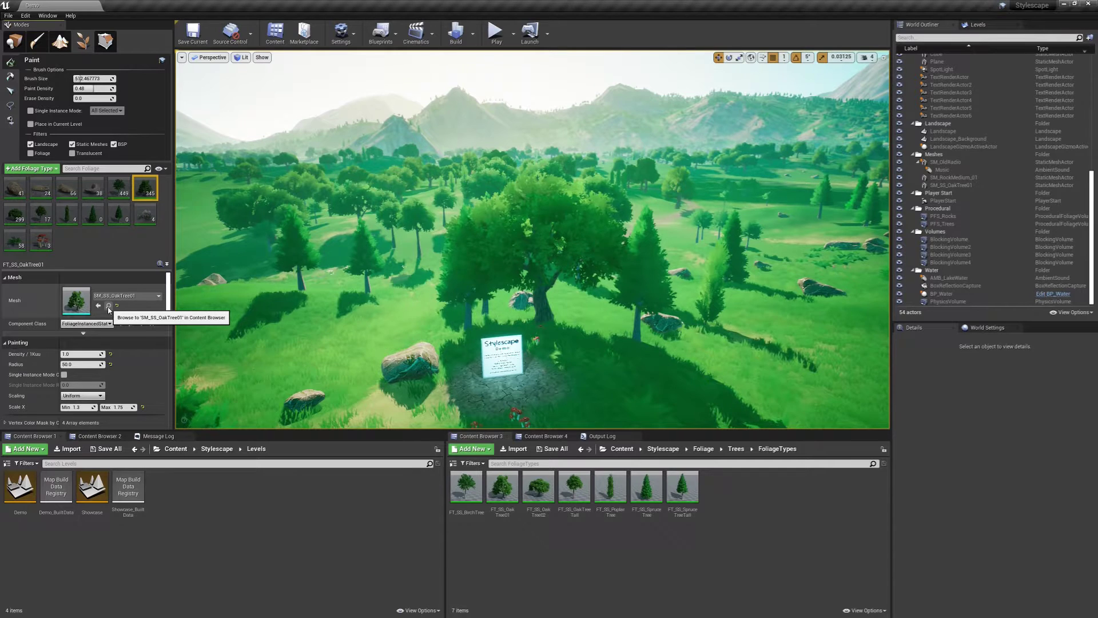
pyautogui.doubleClick(80, 308)
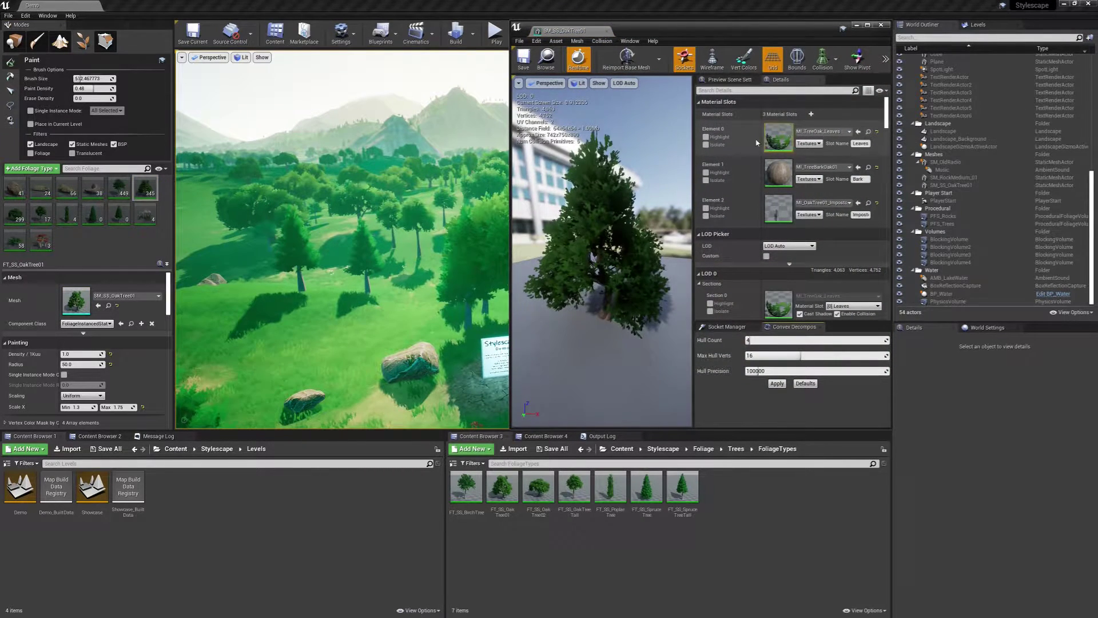
# Locate the oak mesh's leaves material MI_TreeOak_Leaves and duplicate it as MI_TreeOak_Leaves_Blue
pyautogui.click(868, 132)
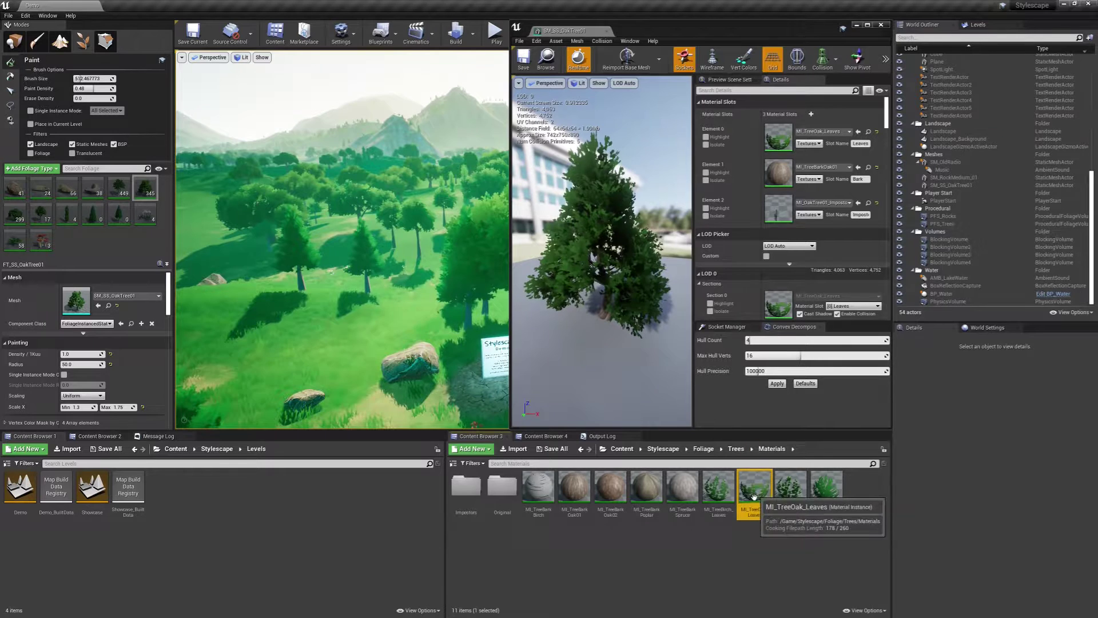
pyautogui.hotkey('ctrl', 'w')
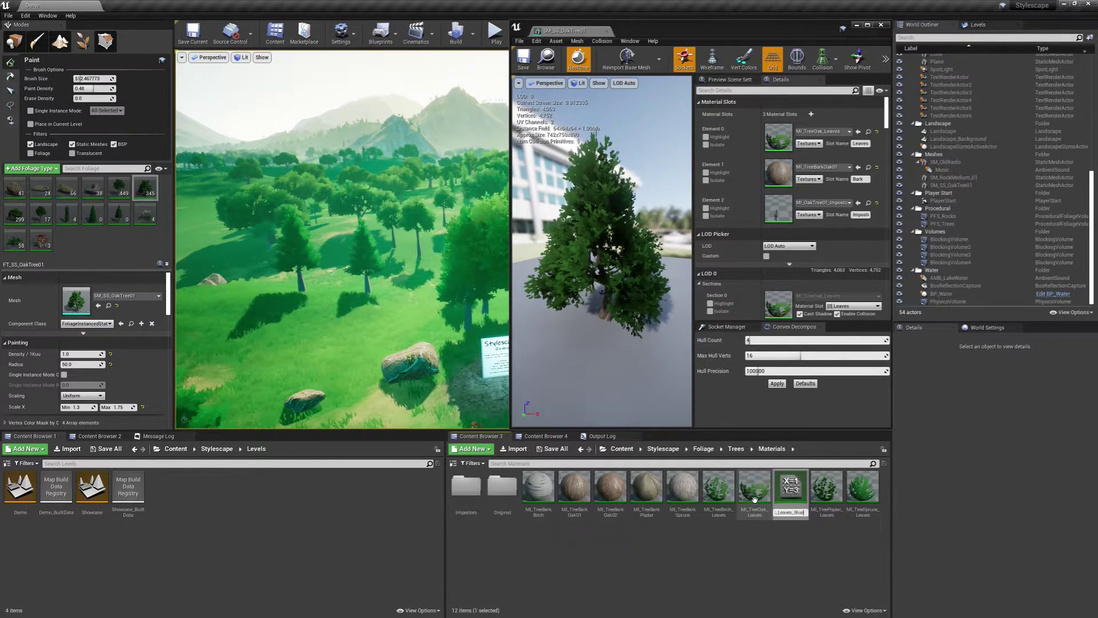
pyautogui.press('Return')
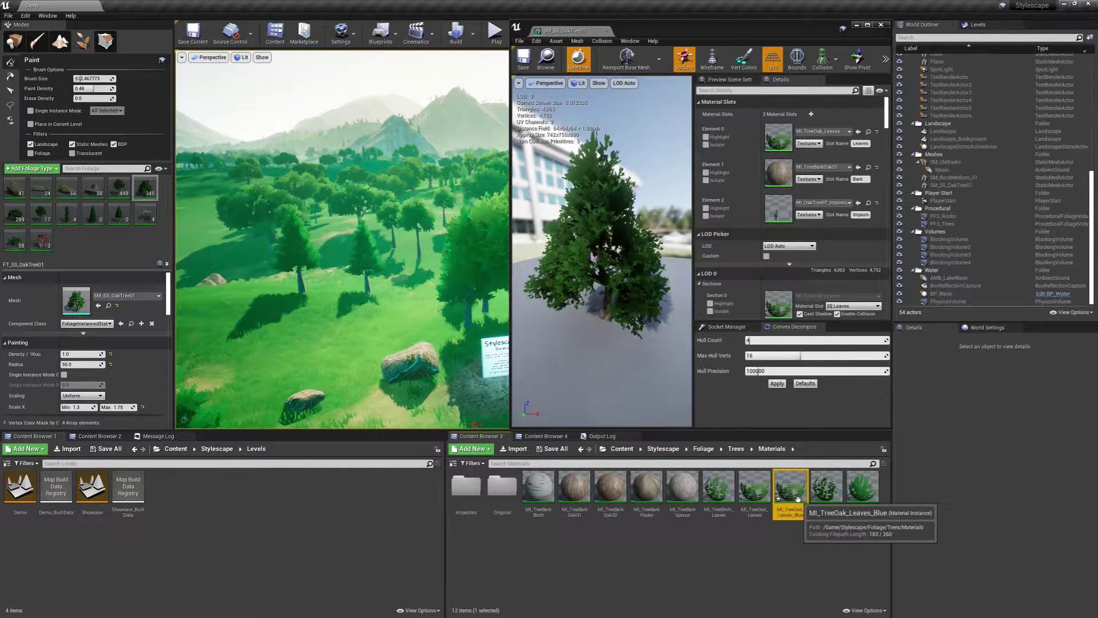
# Locate the oak mesh's impostor material and duplicate it as MI_OakTree01_Impostor_Blue
pyautogui.click(869, 203)
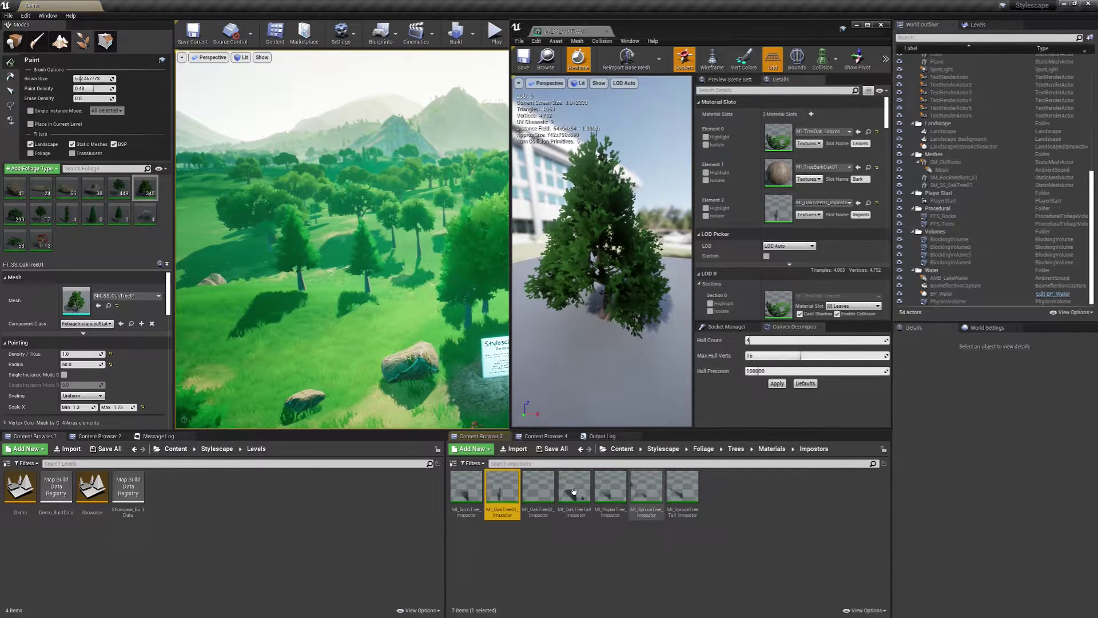
pyautogui.hotkey('ctrl', 'w')
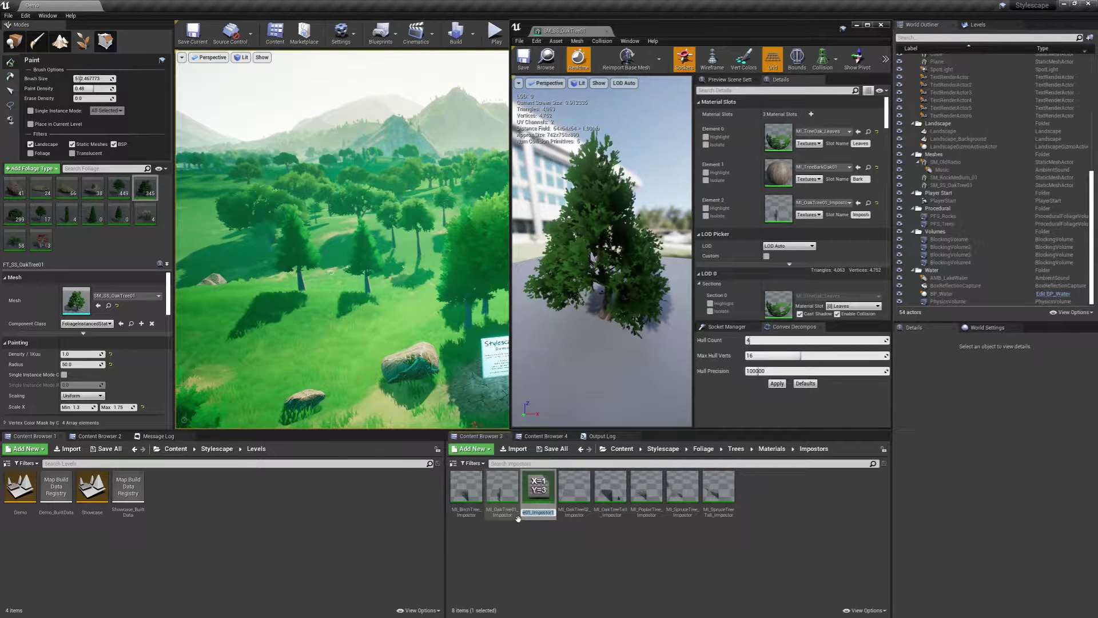
pyautogui.write('_Blue')
pyautogui.press('Return')
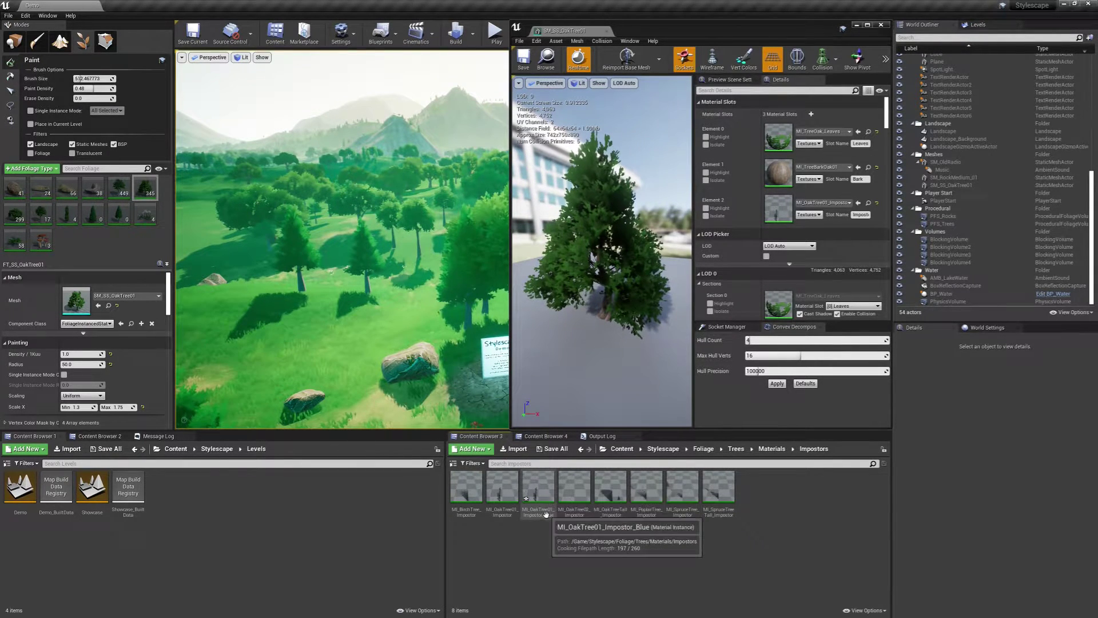
# Open MI_OakTree01_Impostor_Blue, locate its BaseColor texture T_OakTree01_Impostor_D and duplicate it as T_OakTree01_Impostor_Blue_D
pyautogui.doubleClick(536, 490)
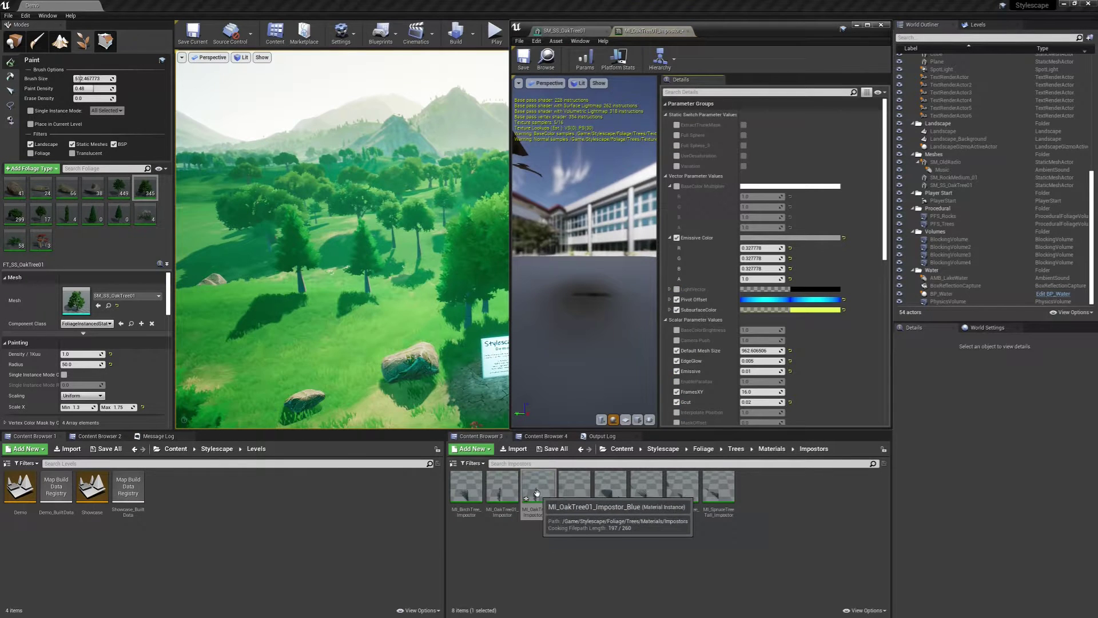
pyautogui.scroll(-10, 880, 283)
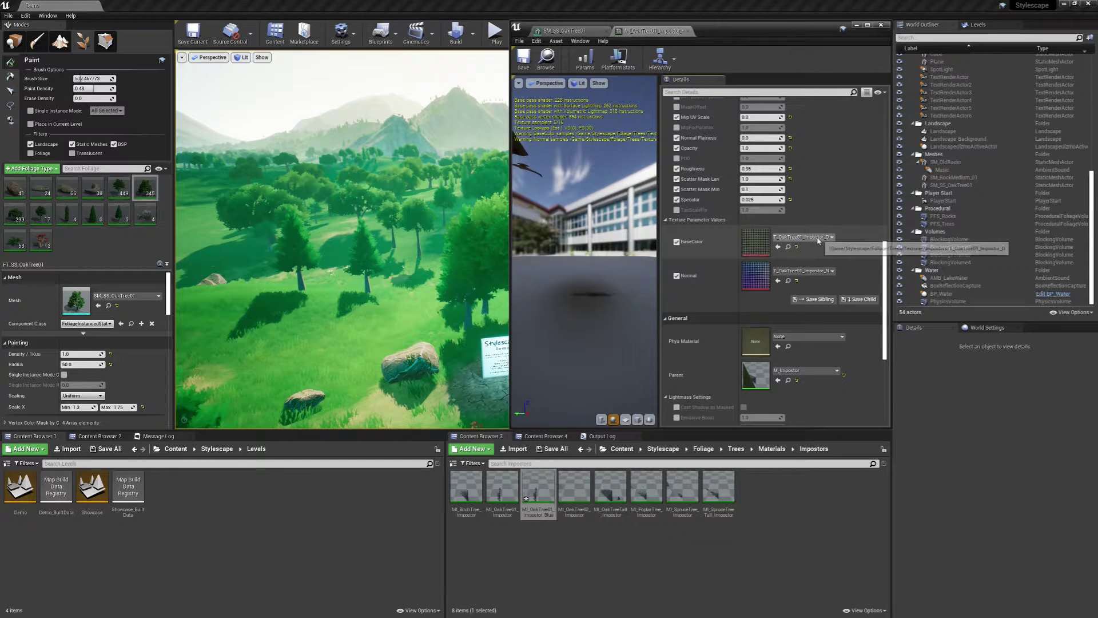
pyautogui.click(789, 247)
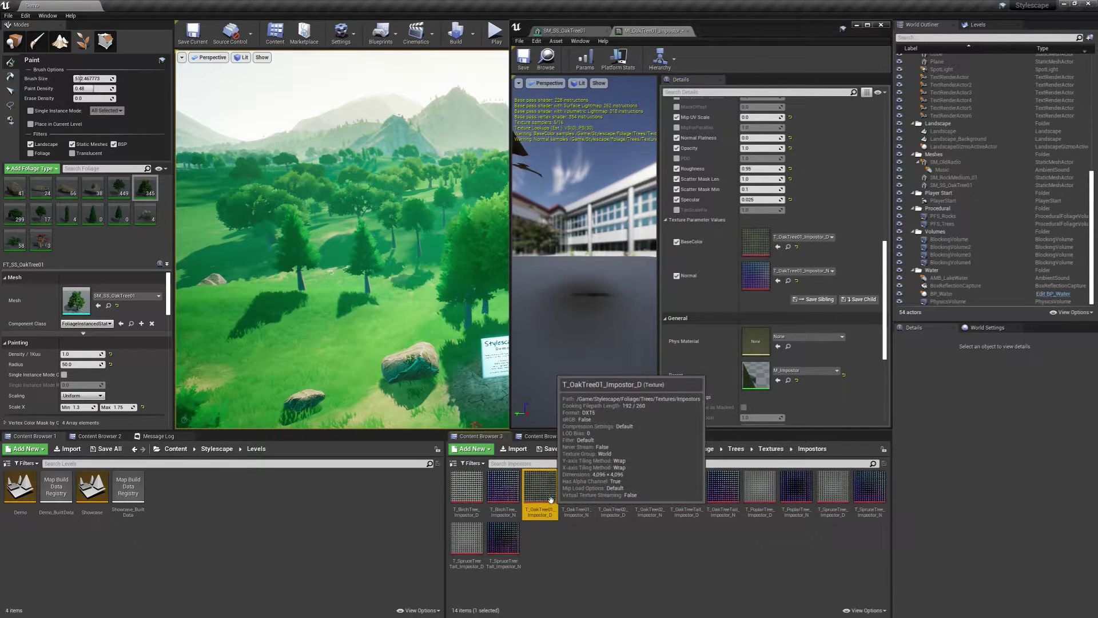
pyautogui.hotkey('ctrl', 'w')
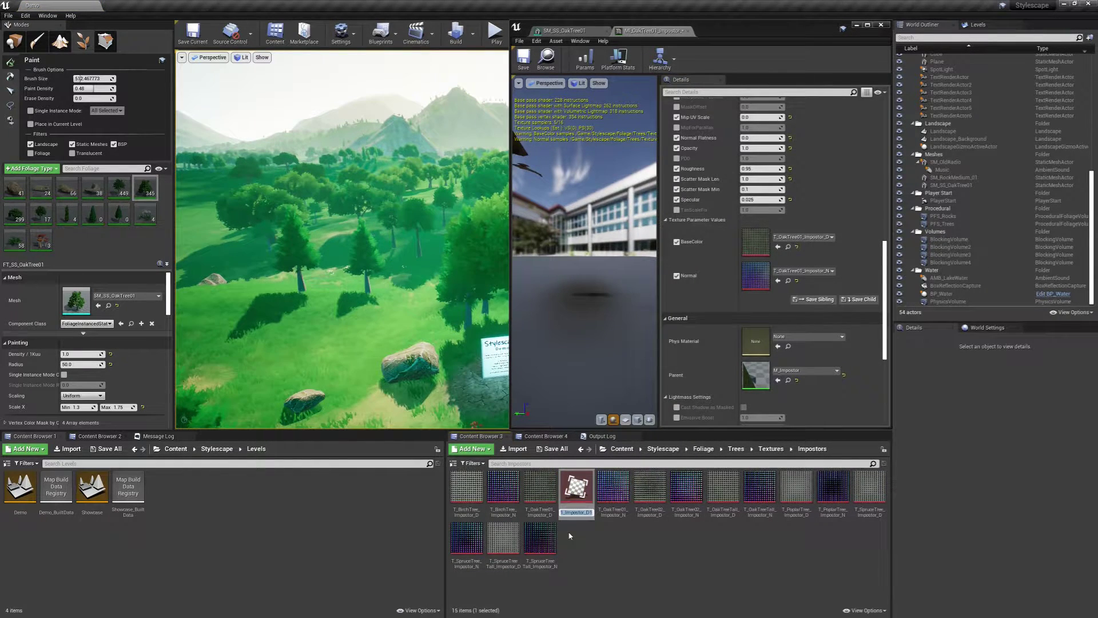
pyautogui.press('BackSpace')
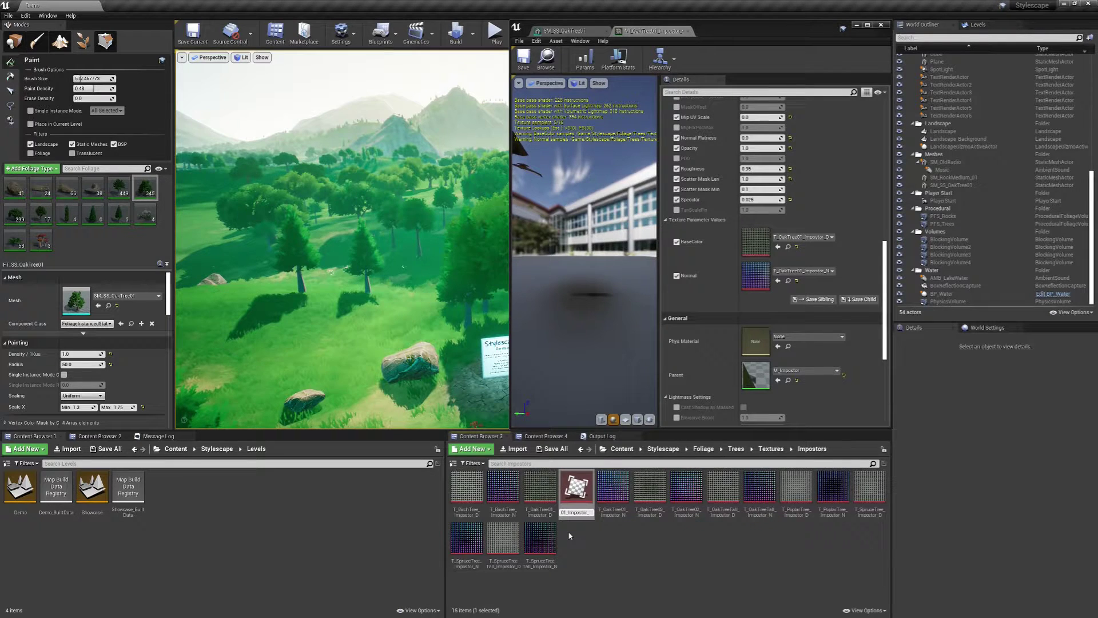
pyautogui.write('Bl')
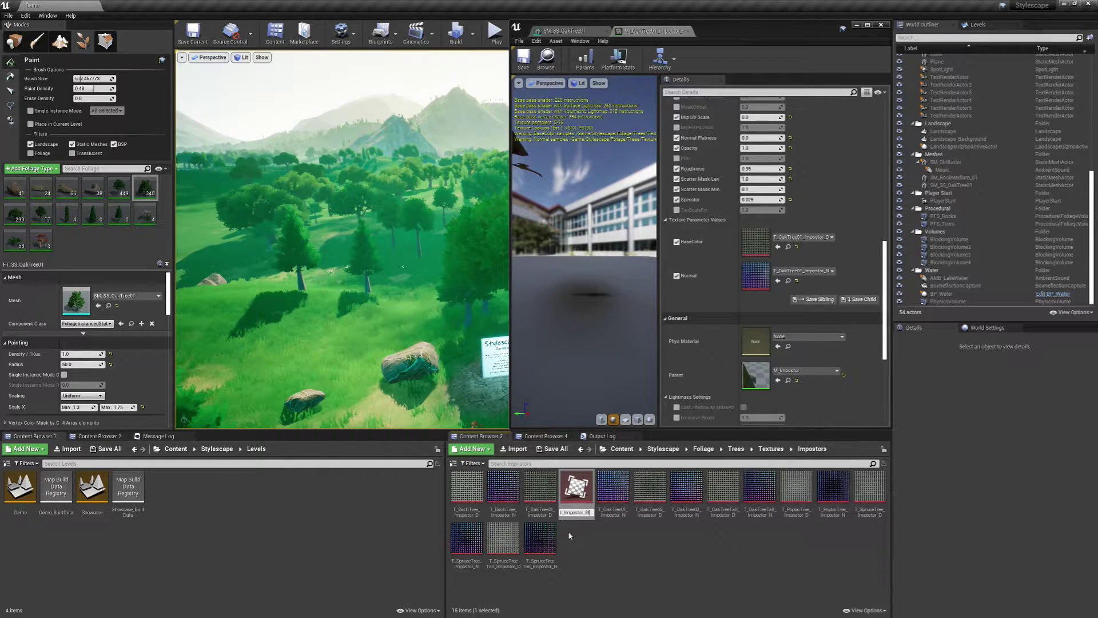
pyautogui.write('Blue_D')
pyautogui.press('Return')
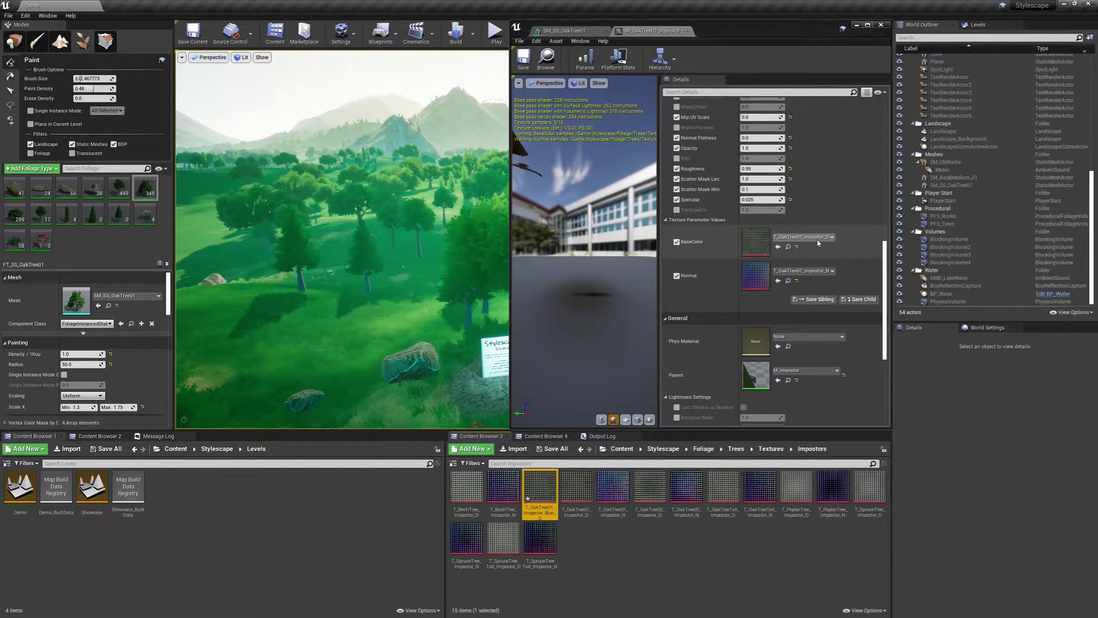
# Assign T_OakTree01_Impostor_Blue_D as the BaseColor of the blue impostor material, save the material and close it
pyautogui.click(778, 246)
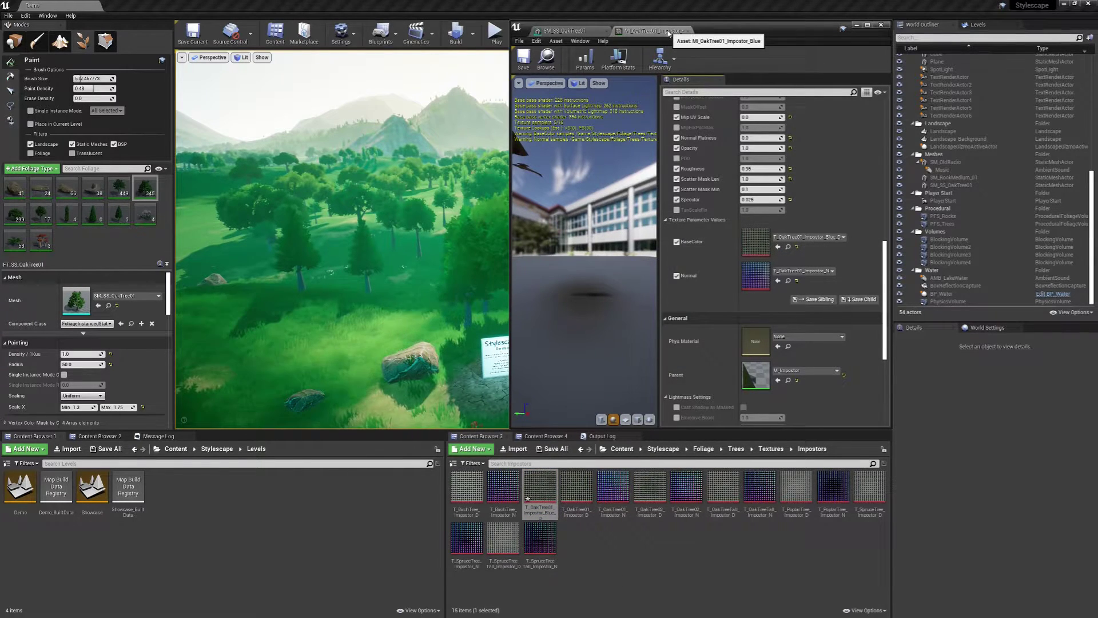
pyautogui.click(524, 58)
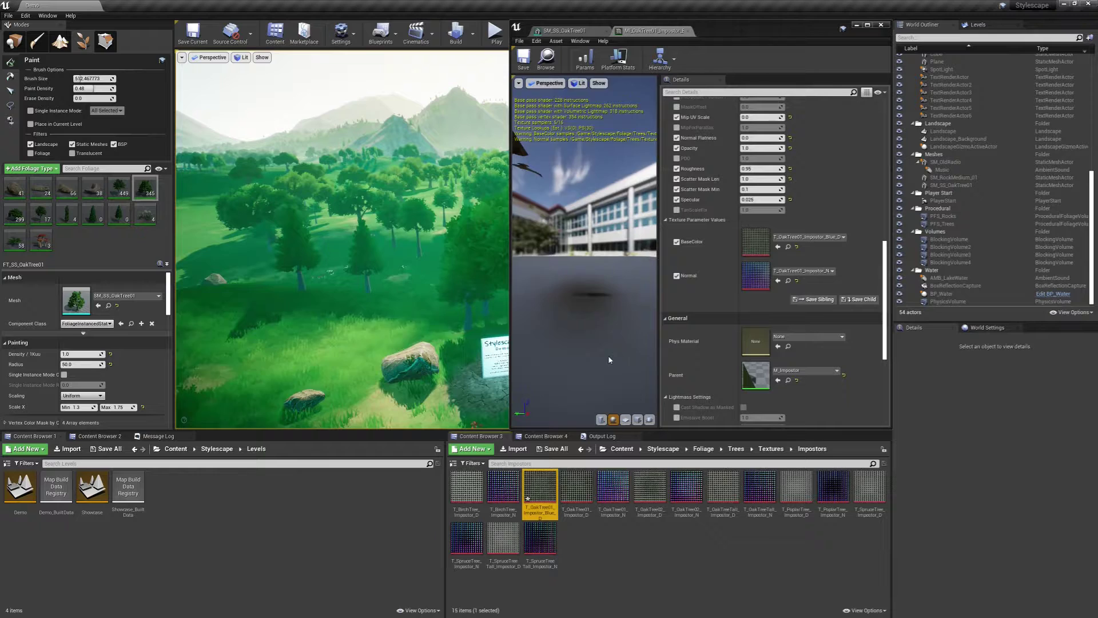
pyautogui.click(690, 31)
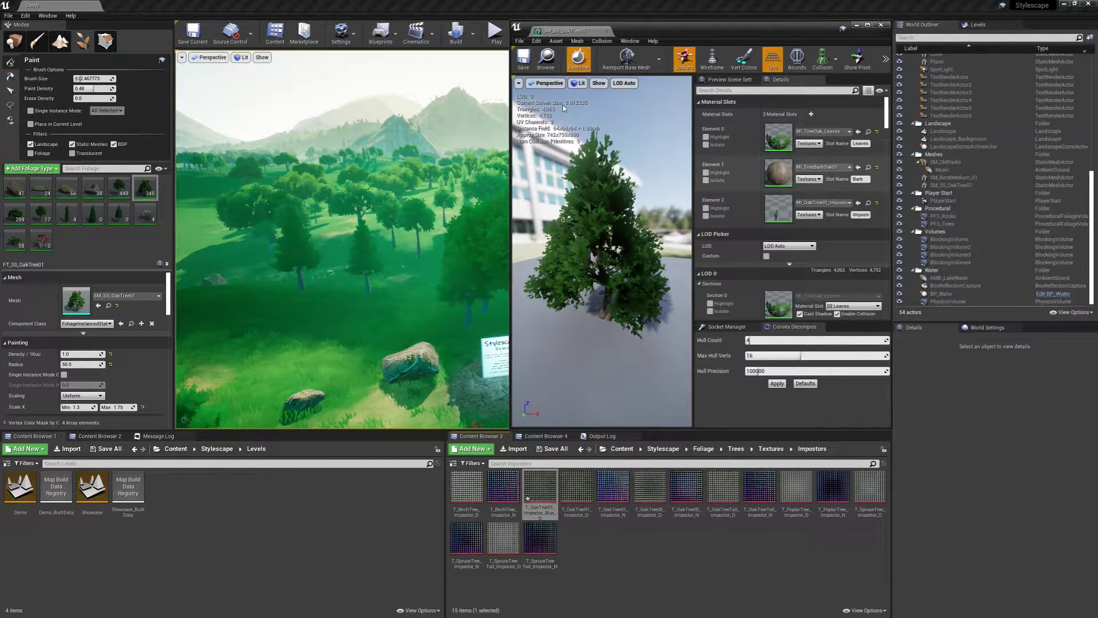
# Locate the SM_SS_OakTree01 mesh among the assets and duplicate it as SM_SS_OakTree01_Blue
pyautogui.click(548, 59)
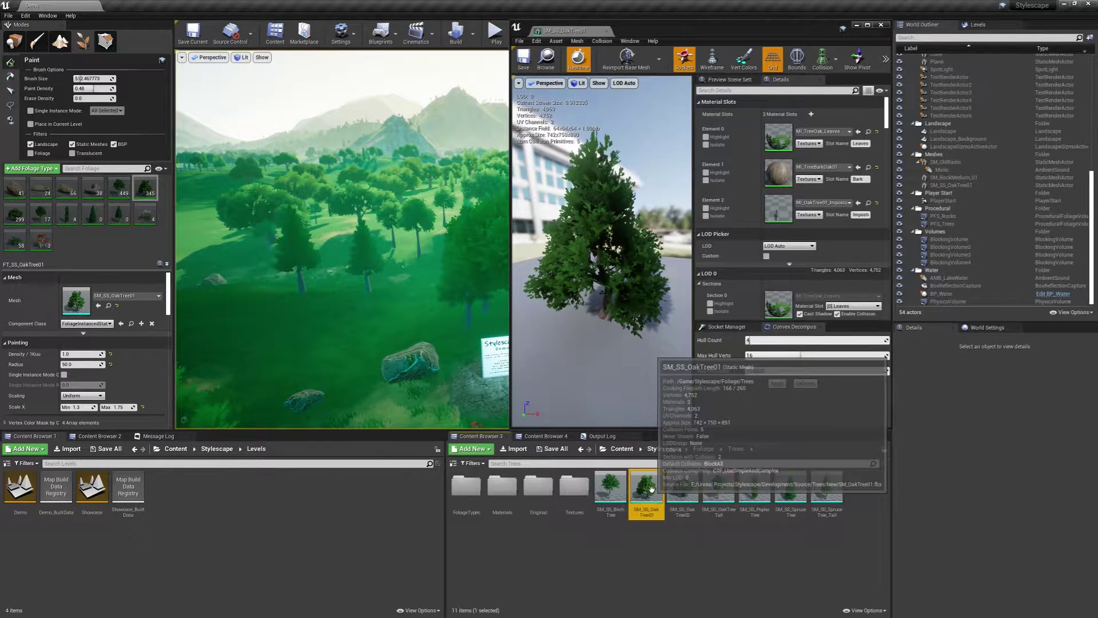
pyautogui.hotkey('ctrl', 'w')
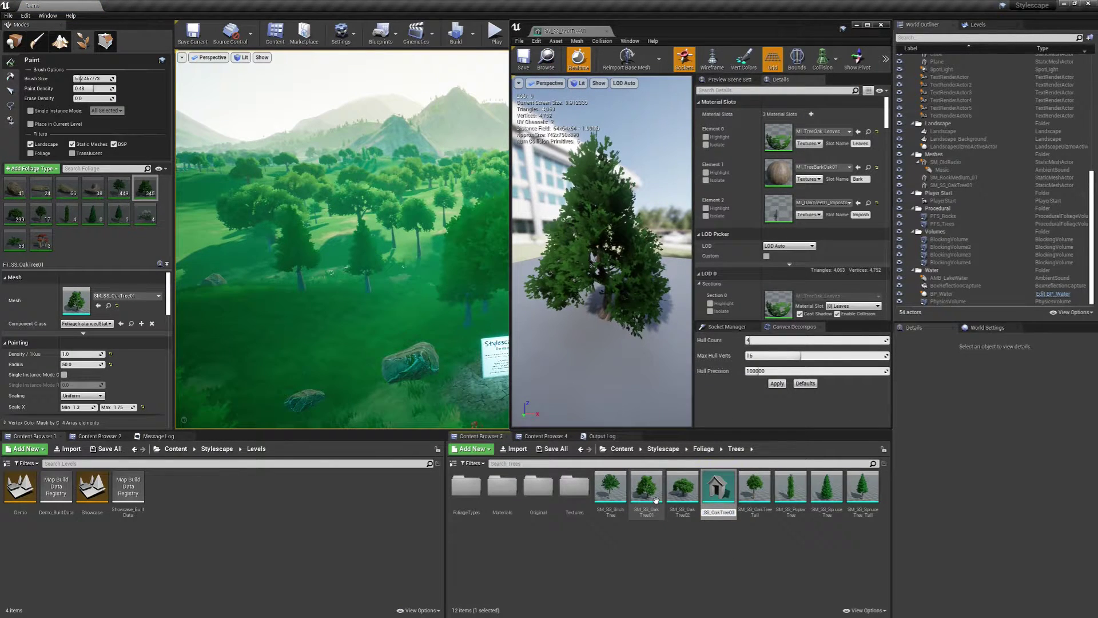
pyautogui.write('e')
pyautogui.press('Return')
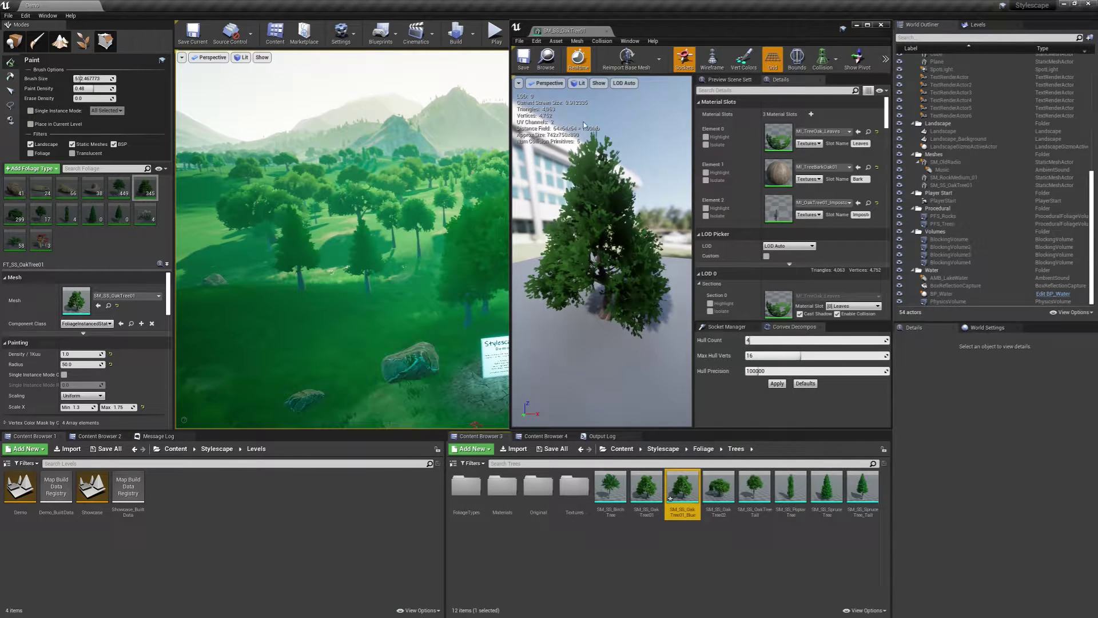
# In SM_SS_OakTree01_Blue, assign MI_TreeOak_Leaves_Blue to Element 0 and MI_OakTree01_Impostor_Blue to Element 2, and save the mesh
pyautogui.doubleClick(693, 501)
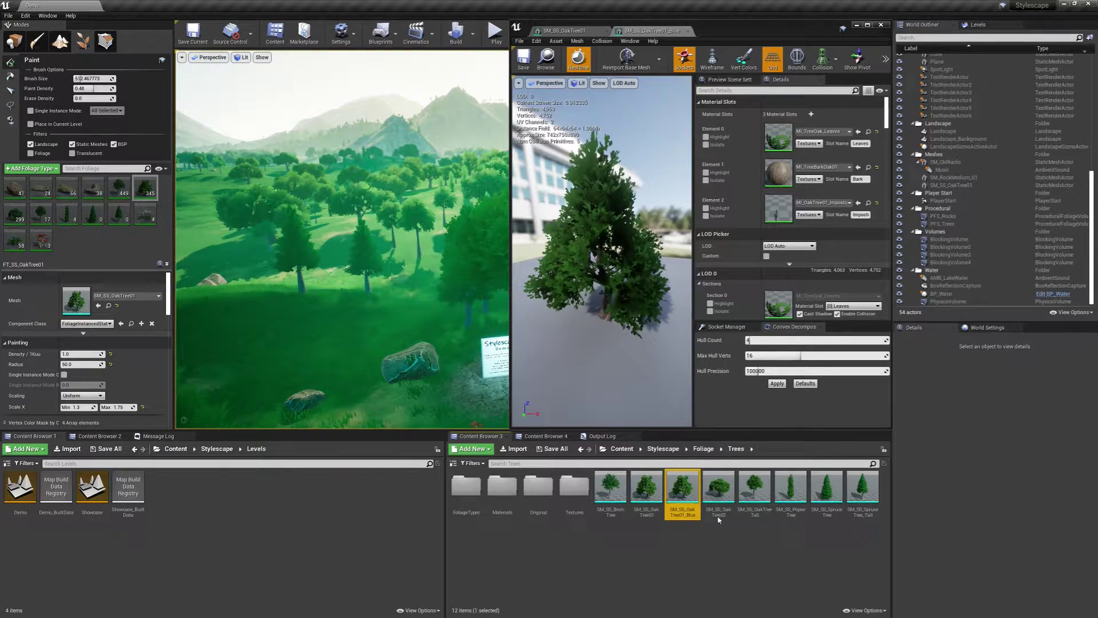
pyautogui.doubleClick(505, 488)
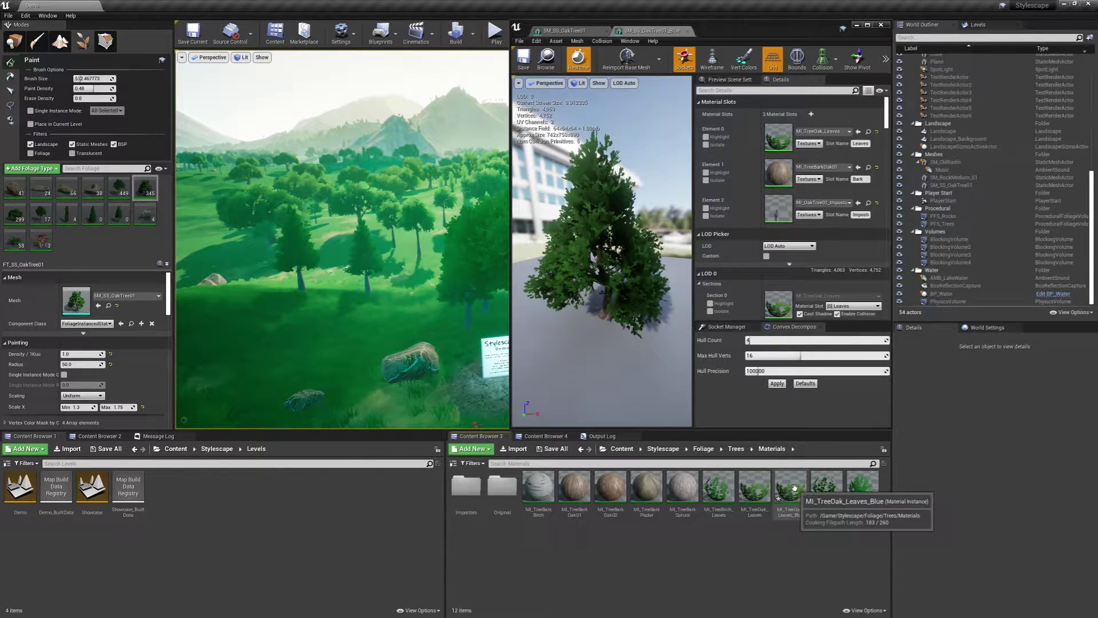
pyautogui.click(858, 132)
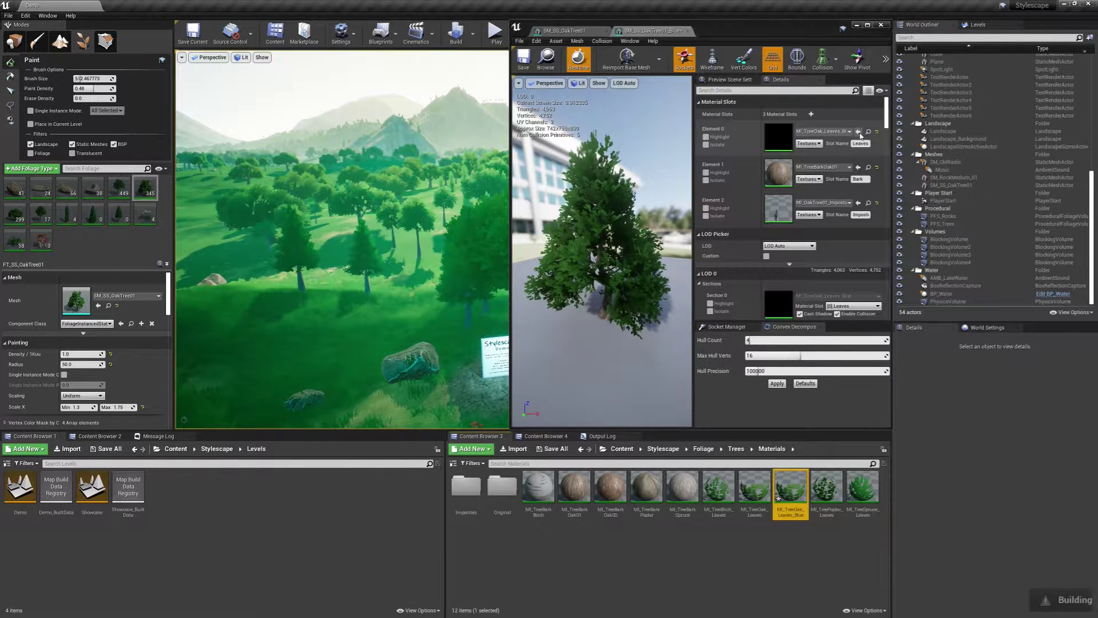
pyautogui.click(869, 203)
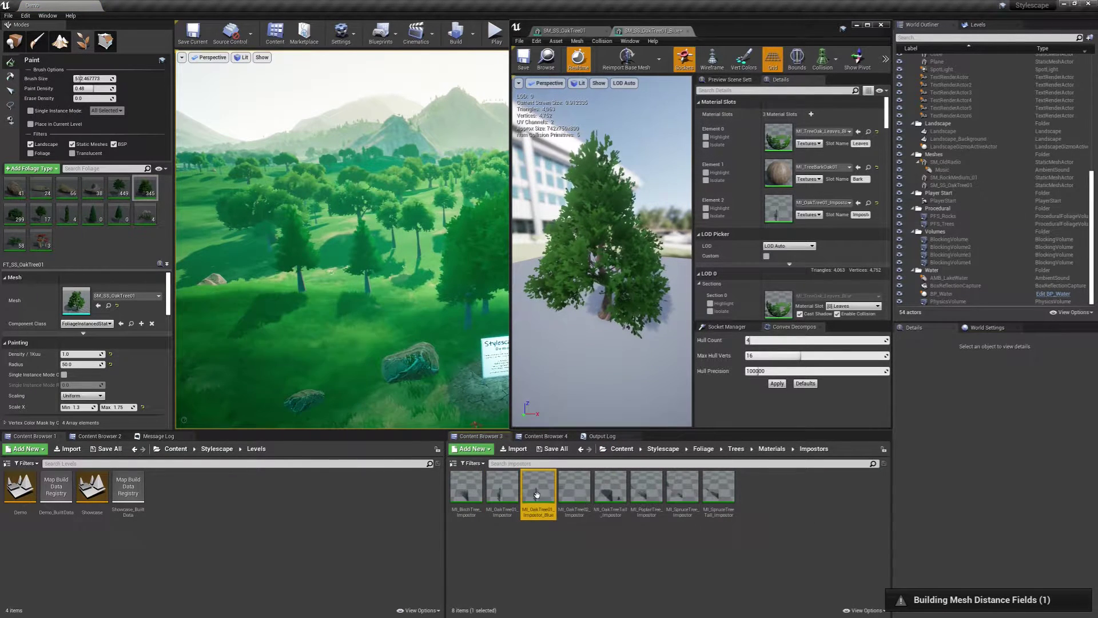
pyautogui.click(858, 204)
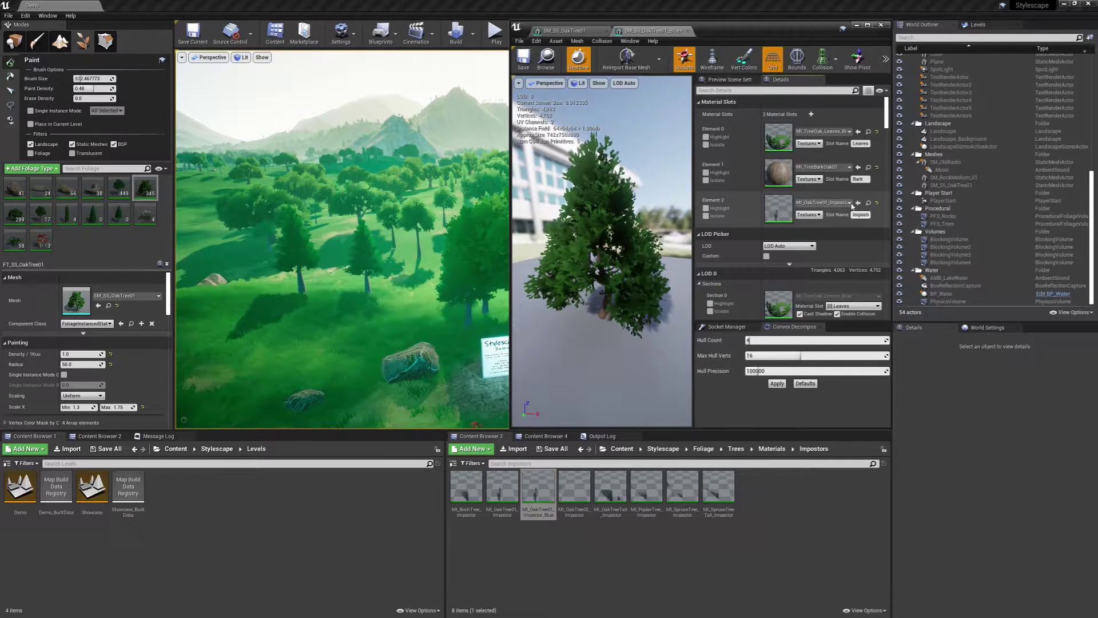
pyautogui.click(524, 60)
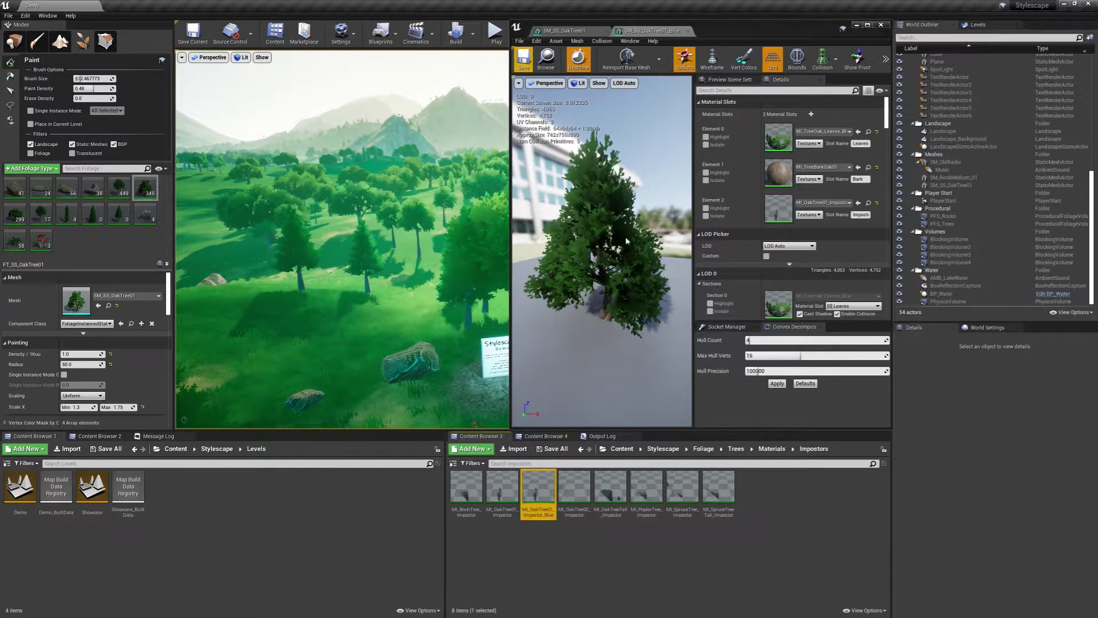
# Place the SM_SS_OakTree01_Blue editor in its own window beside MI_TreeOak_Leaves_Blue opened for editing, and close the original oak mesh
pyautogui.click(868, 132)
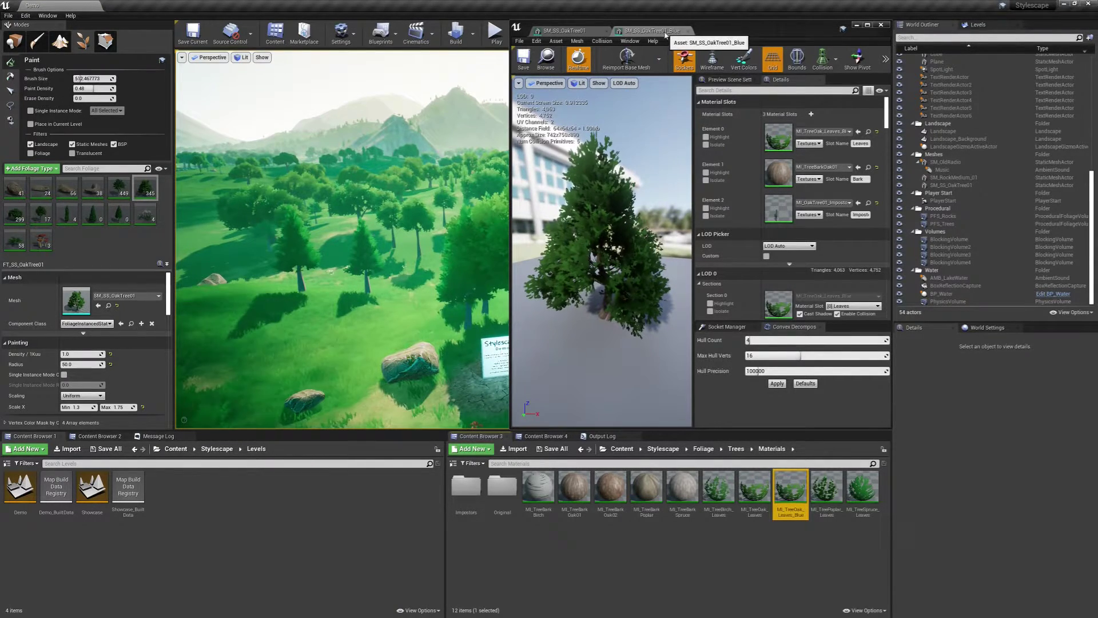
pyautogui.moveTo(652, 31); pyautogui.dragTo(225, 27)
pyautogui.moveTo(495, 428)
pyautogui.mouseDown()
pyautogui.moveTo(493, 374)
pyautogui.moveTo(508, 427)
pyautogui.mouseUp()
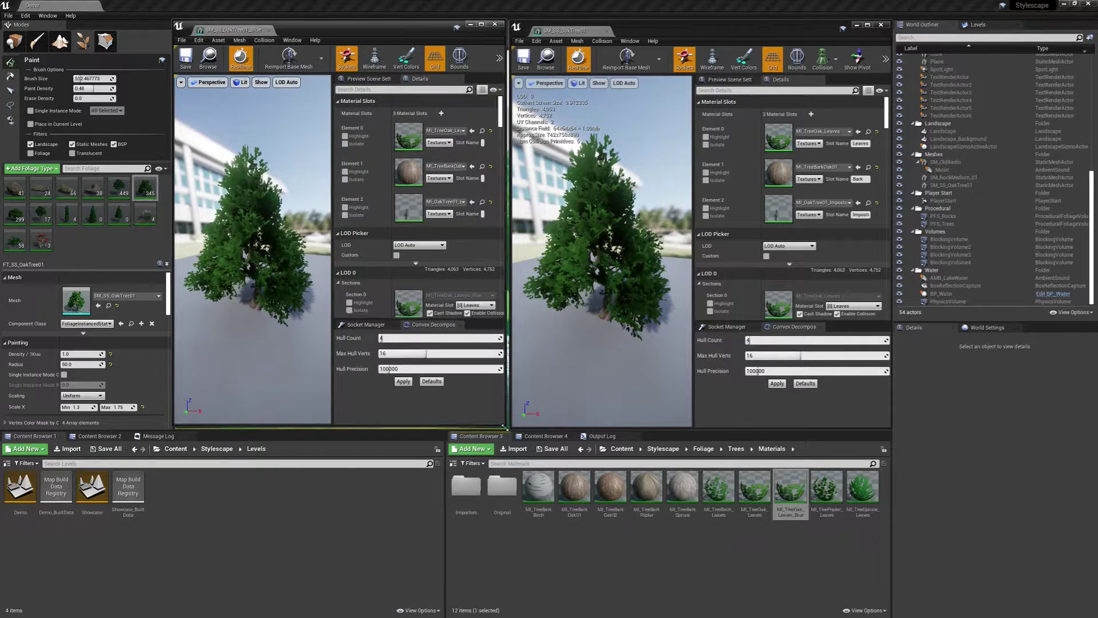
pyautogui.doubleClick(412, 133)
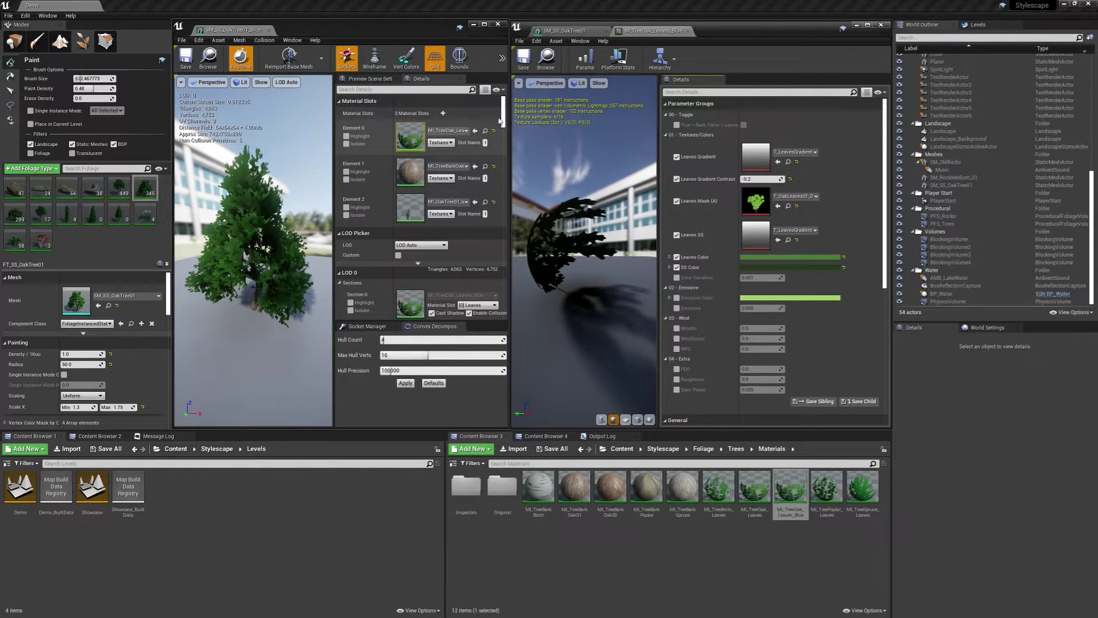
pyautogui.click(607, 31)
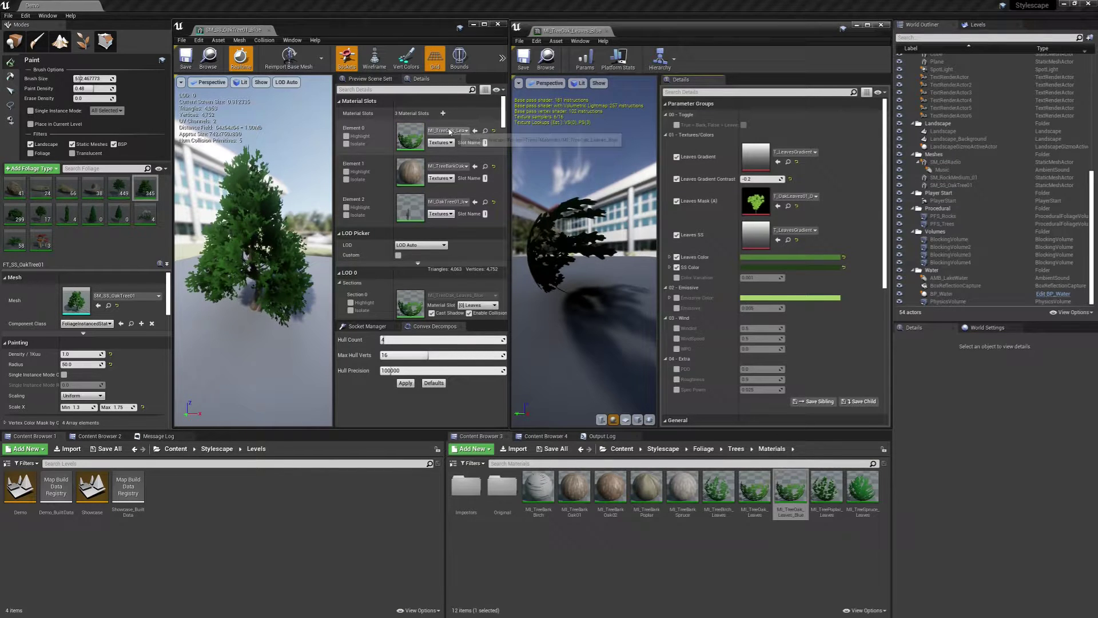
# Set the Leaves Color of MI_TreeOak_Leaves_Blue to a dark teal blue, hex linear 041A30FF
pyautogui.click(756, 257)
pyautogui.moveTo(837, 263); pyautogui.dragTo(654, 182)
pyautogui.click(593, 227)
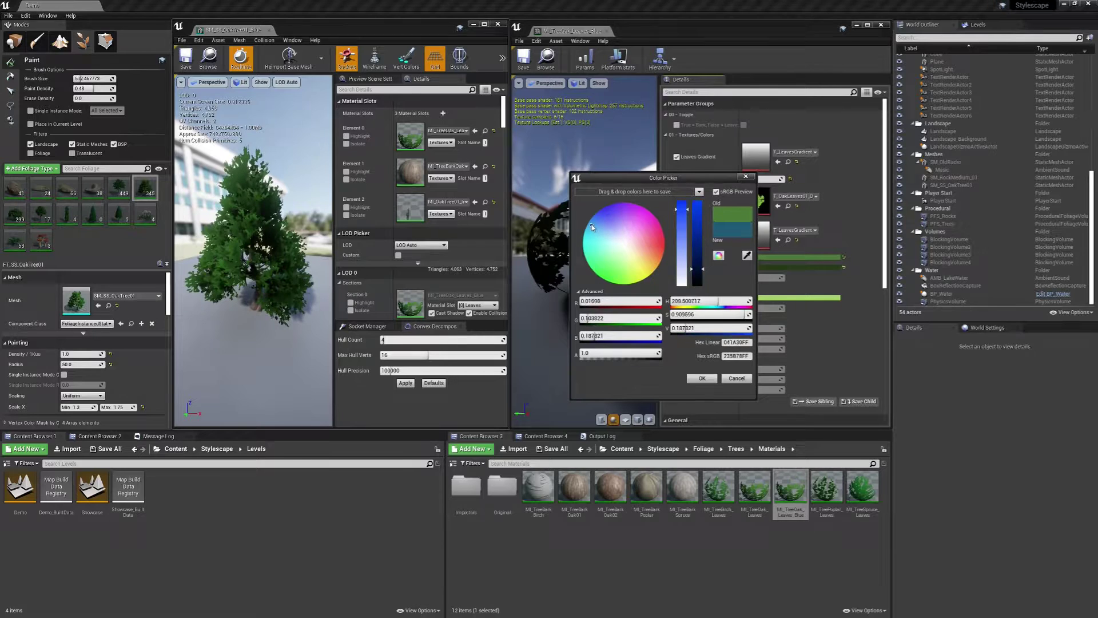
pyautogui.click(702, 379)
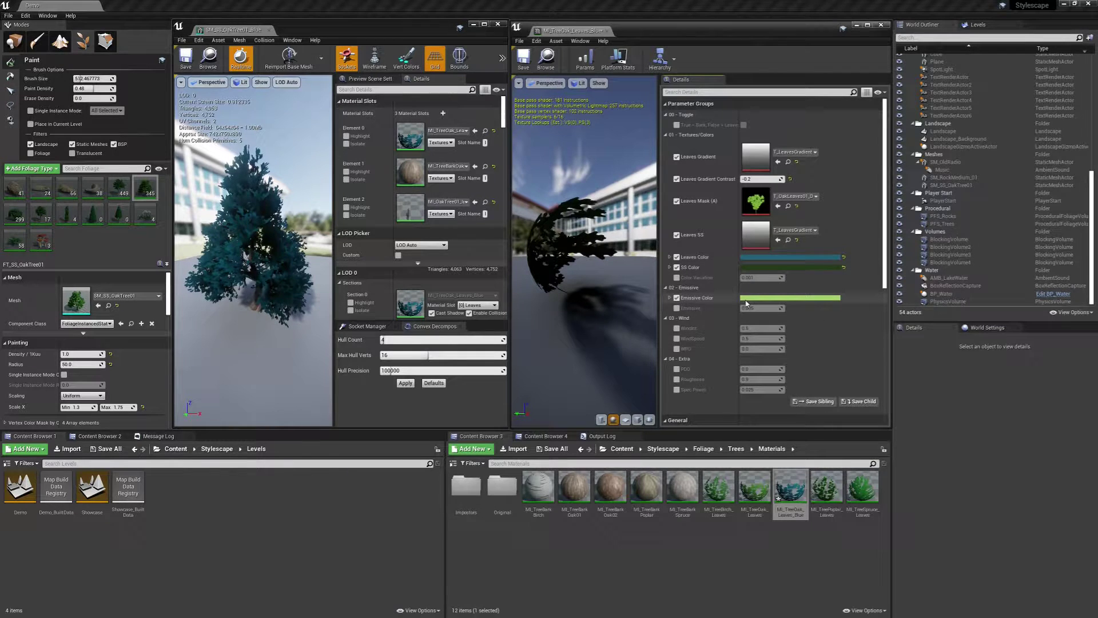
# Set the SS Color of MI_TreeOak_Leaves_Blue to a dark teal blue
pyautogui.click(790, 267)
pyautogui.moveTo(693, 235); pyautogui.dragTo(639, 208)
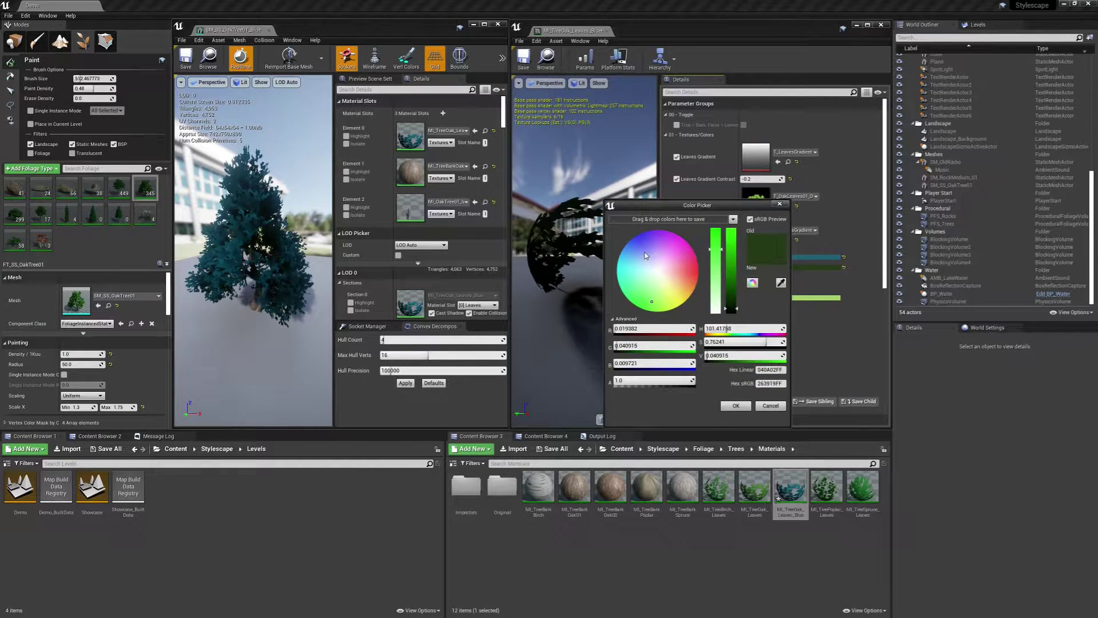
pyautogui.click(627, 261)
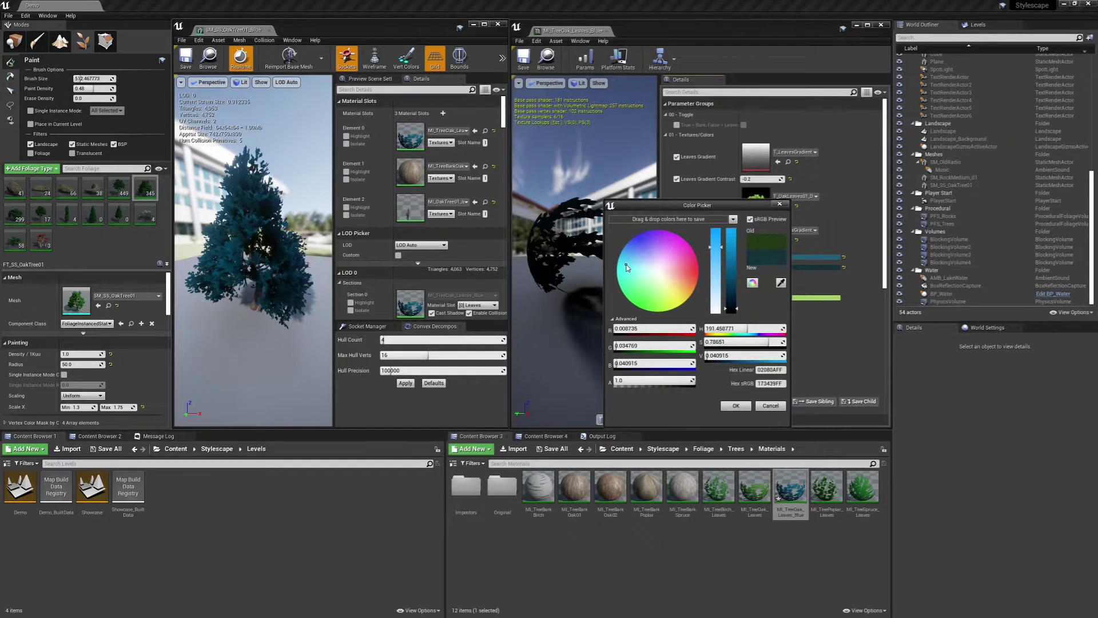
pyautogui.moveTo(622, 269); pyautogui.dragTo(630, 264)
pyautogui.click(735, 406)
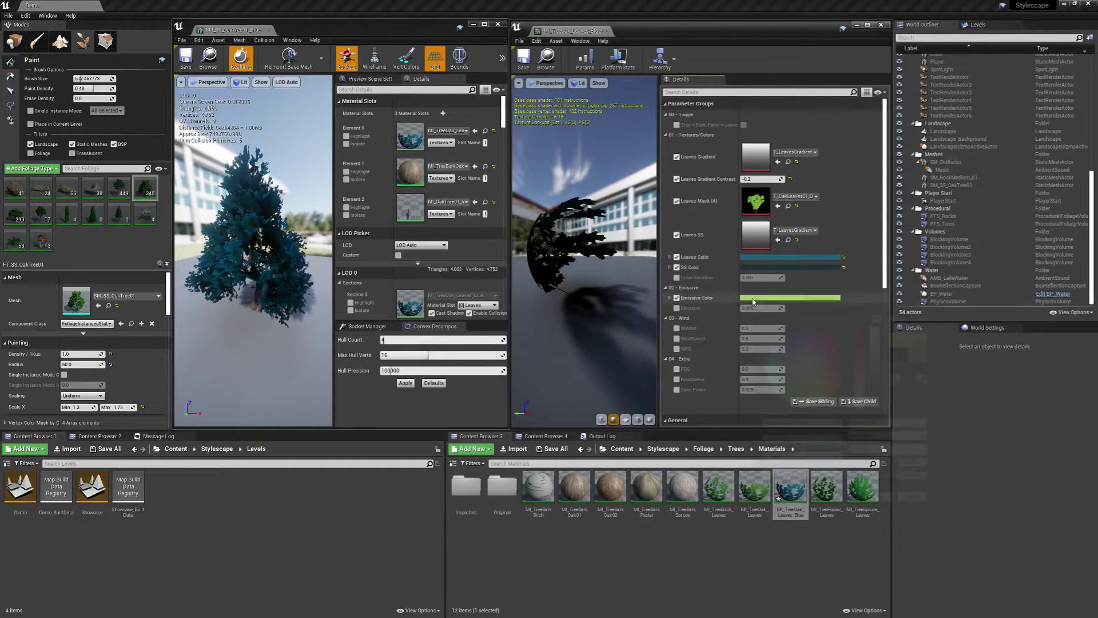
# Set the Emissive Color of MI_TreeOak_Leaves_Blue to a light blue and save the material
pyautogui.click(761, 298)
pyautogui.click(774, 362)
pyautogui.click(885, 506)
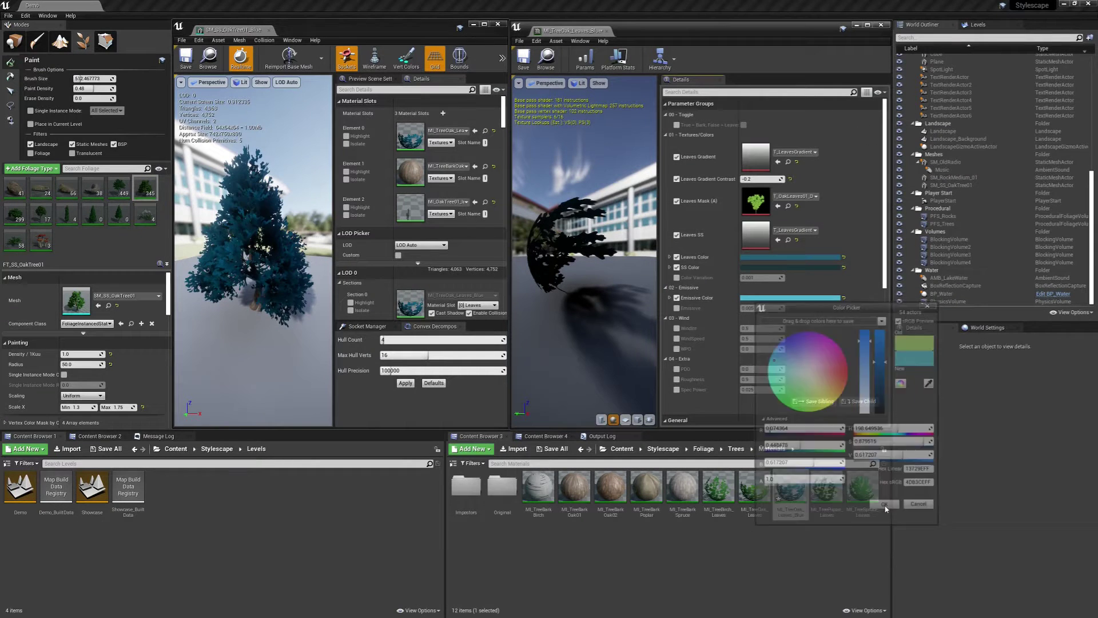
pyautogui.click(524, 62)
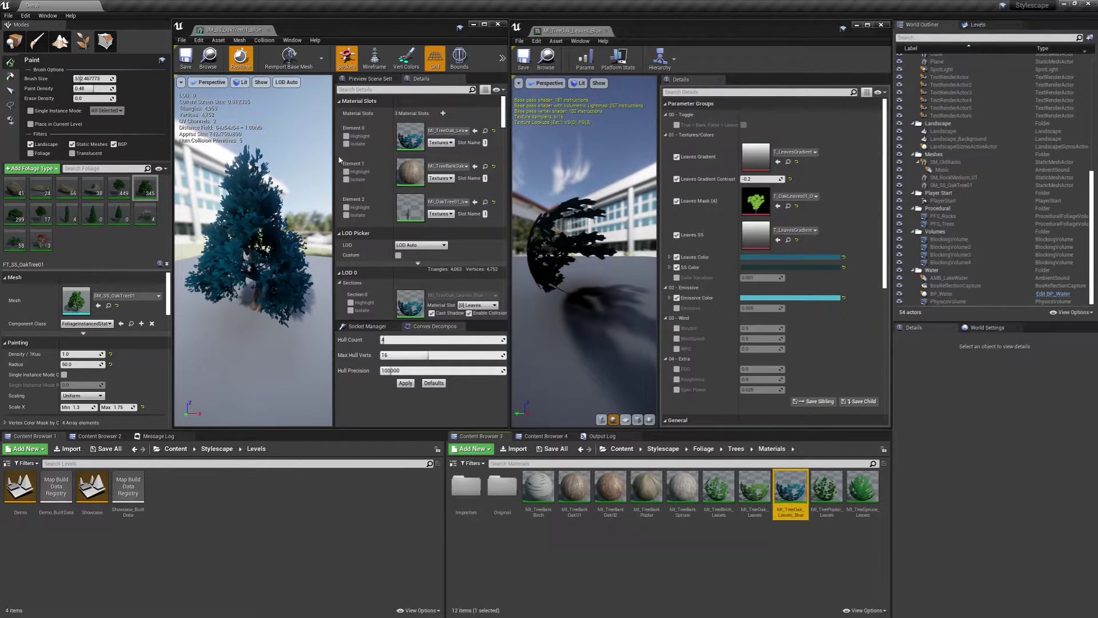
# Open MI_OakTree01_Impostor_Blue from the mesh's Element 2 slot, and from it open the BaseColor texture T_OakTree01_Impostor_Blue_D
pyautogui.doubleClick(411, 207)
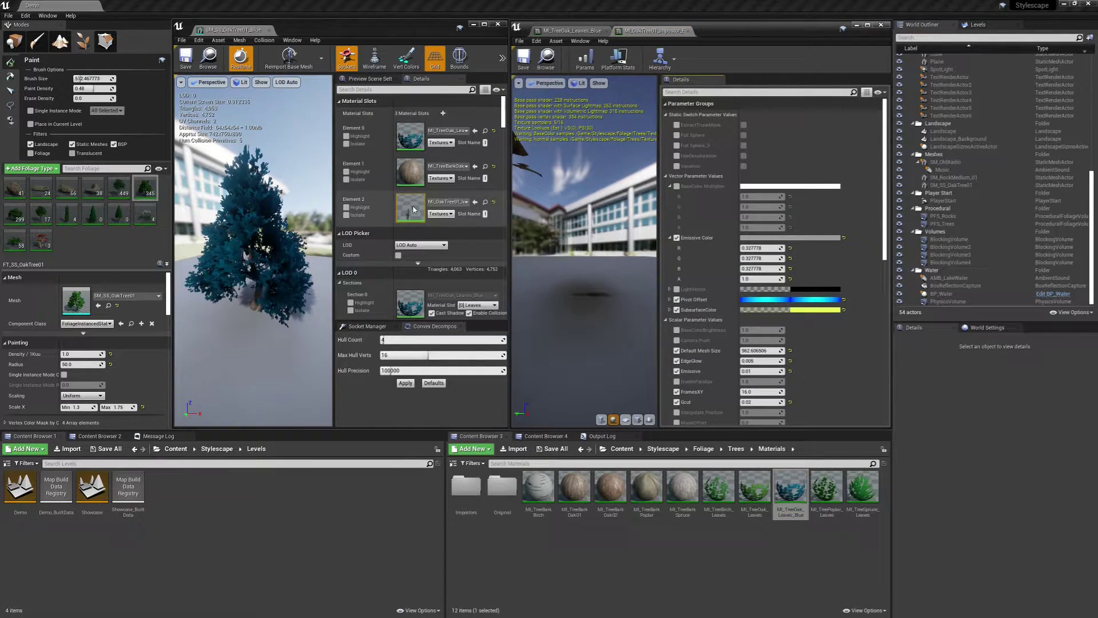
pyautogui.click(670, 186)
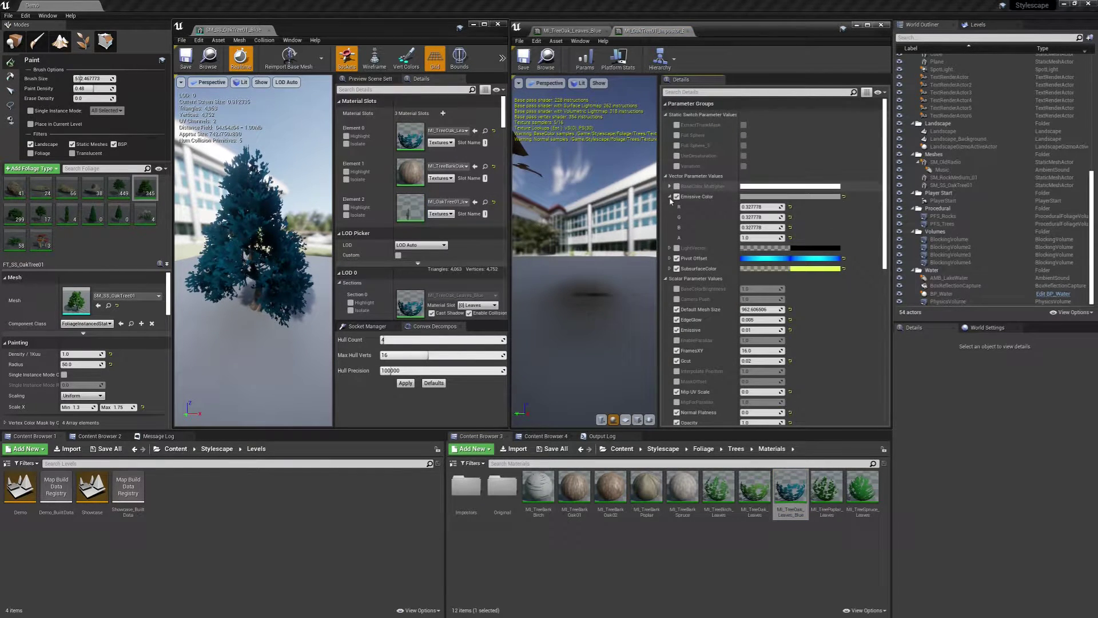
pyautogui.click(670, 196)
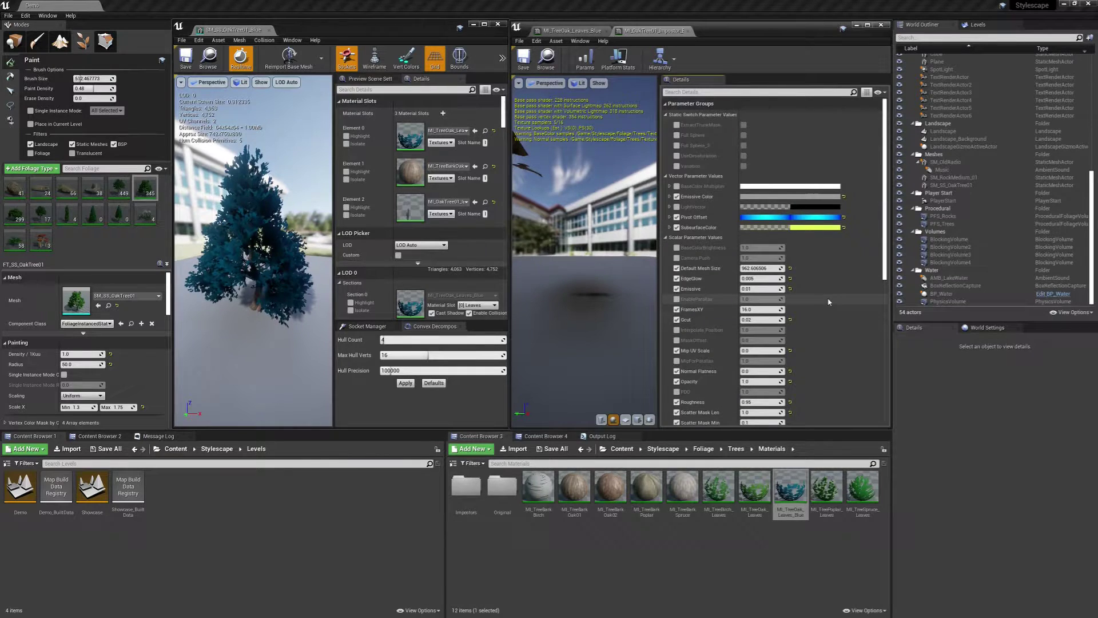
pyautogui.scroll(-6, 824, 305)
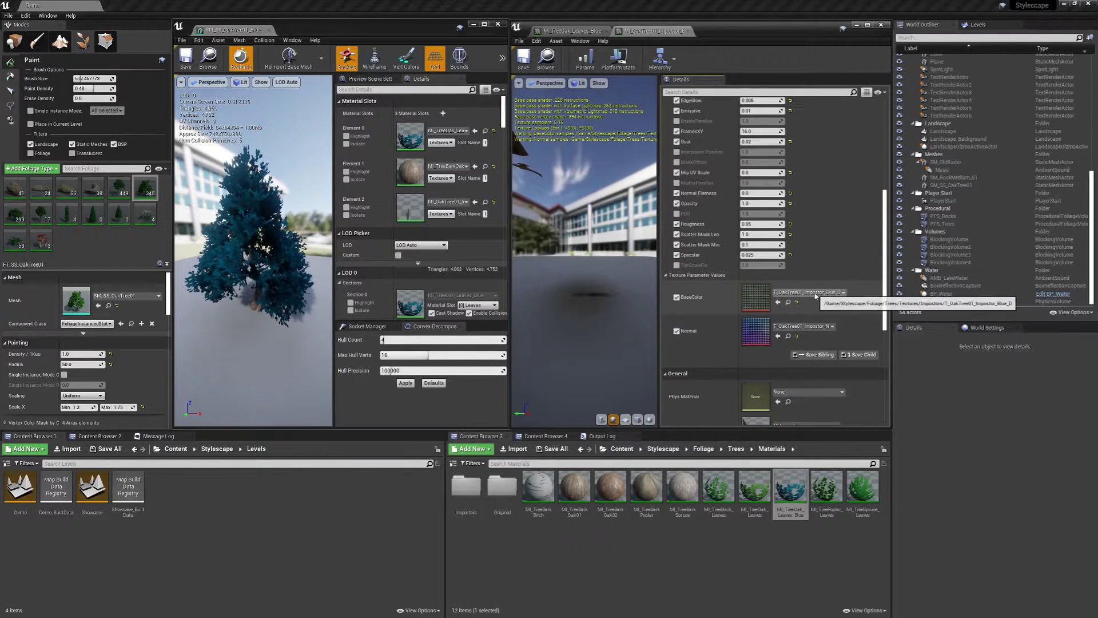
pyautogui.doubleClick(766, 305)
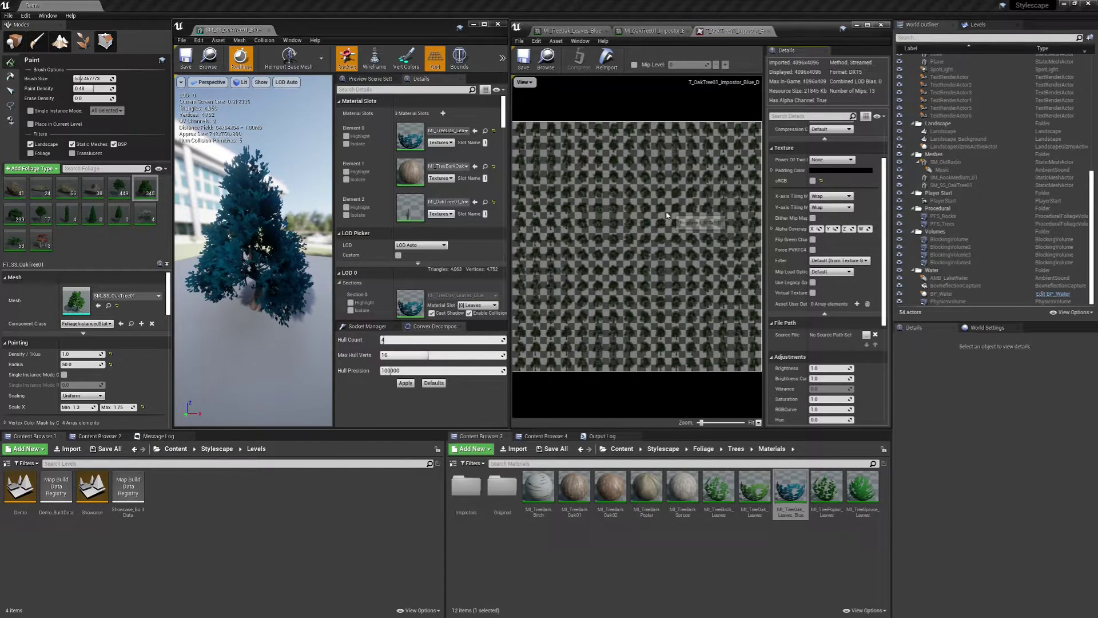
# Set the Hue adjustment of T_OakTree01_Impostor_Blue_D to 100, save the texture and close it
pyautogui.scroll(-3, 818, 350)
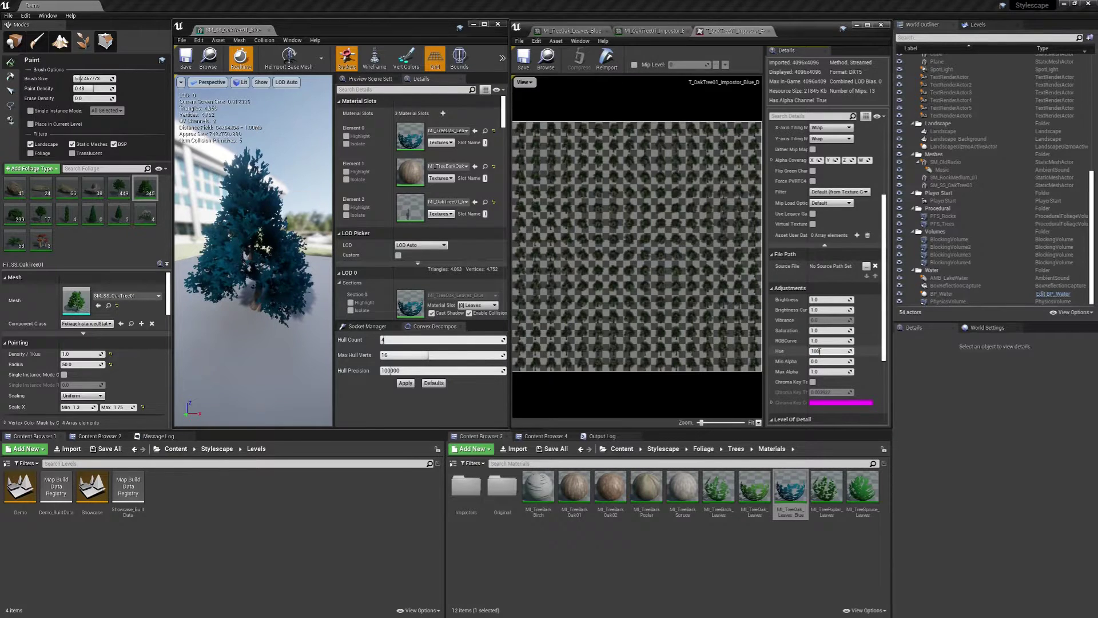
pyautogui.press('Return')
pyautogui.click(526, 63)
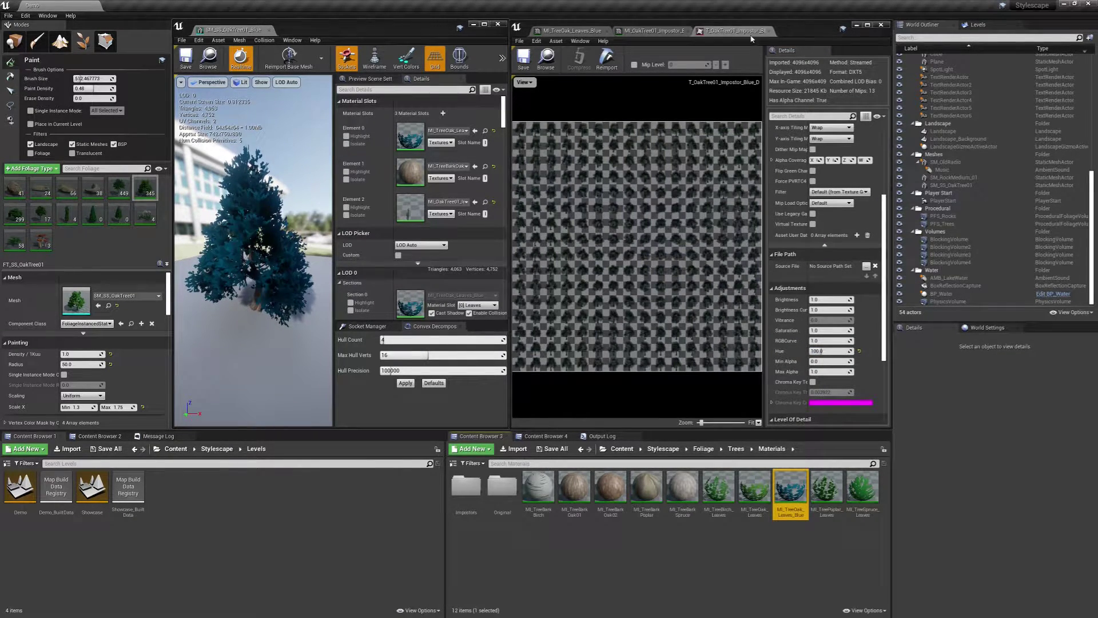
pyautogui.click(769, 32)
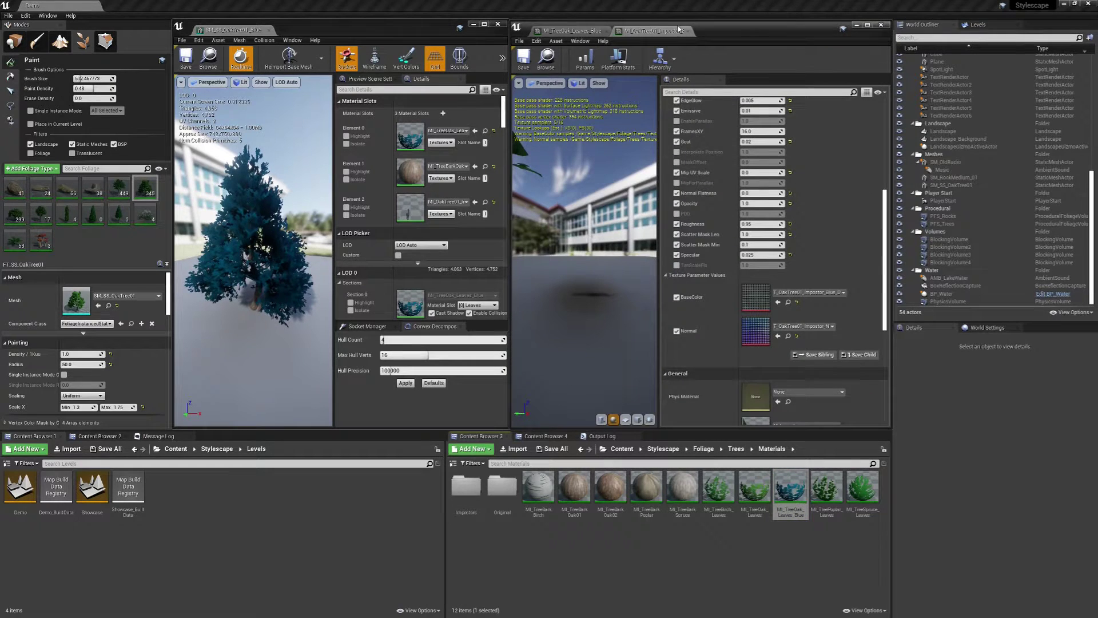
# Enable the ExtractTrunkMask static switch in MI_OakTree01_Impostor_Blue
pyautogui.scroll(5, 756, 172)
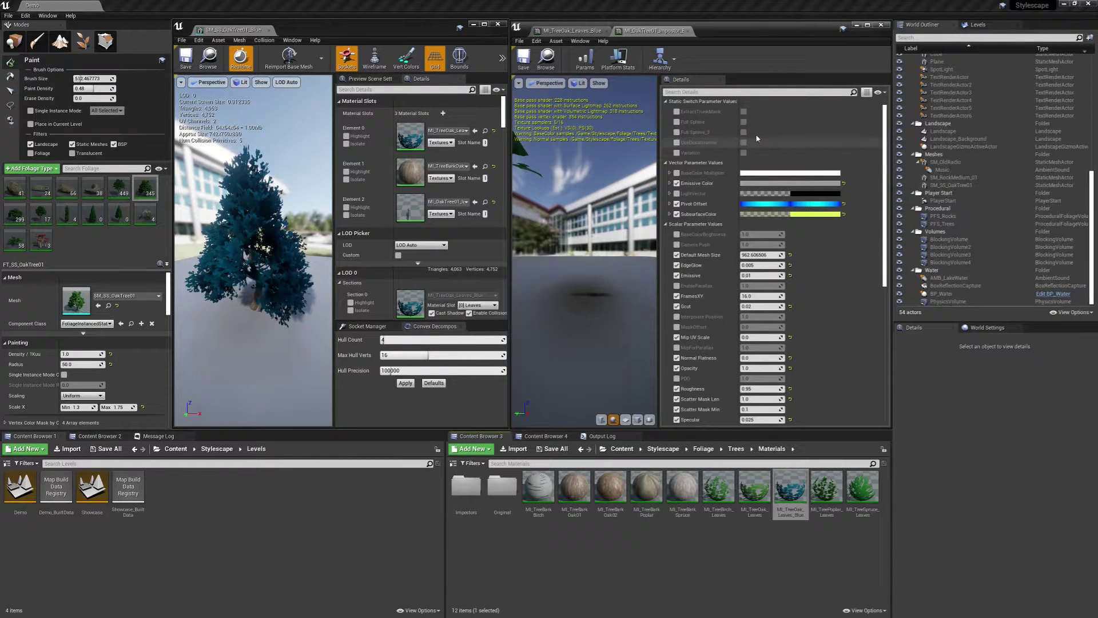
pyautogui.scroll(1, 747, 124)
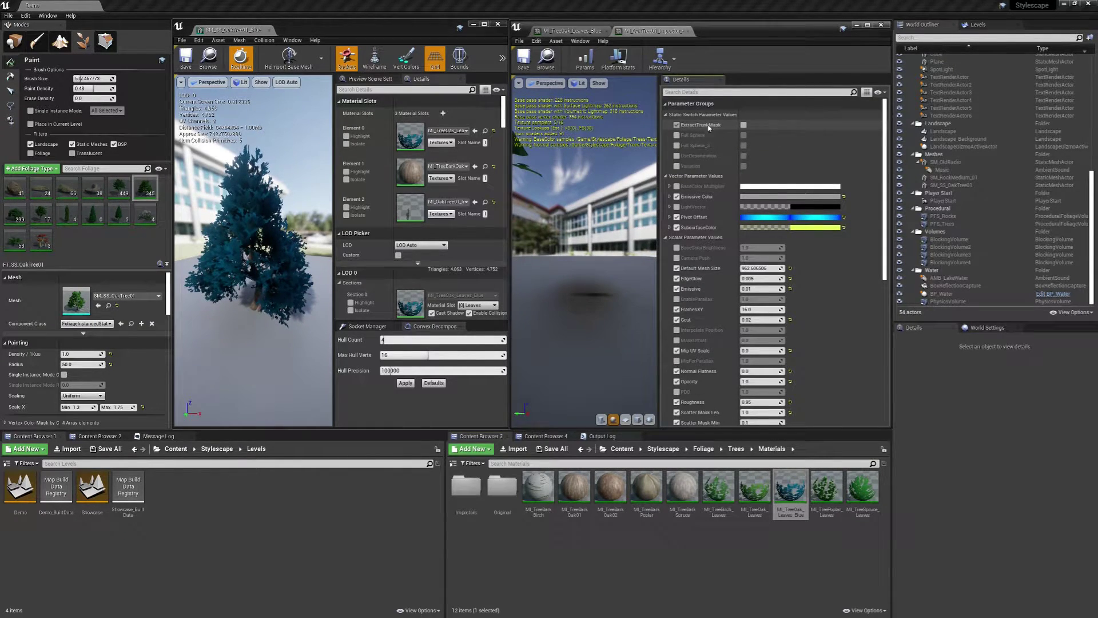
pyautogui.click(744, 125)
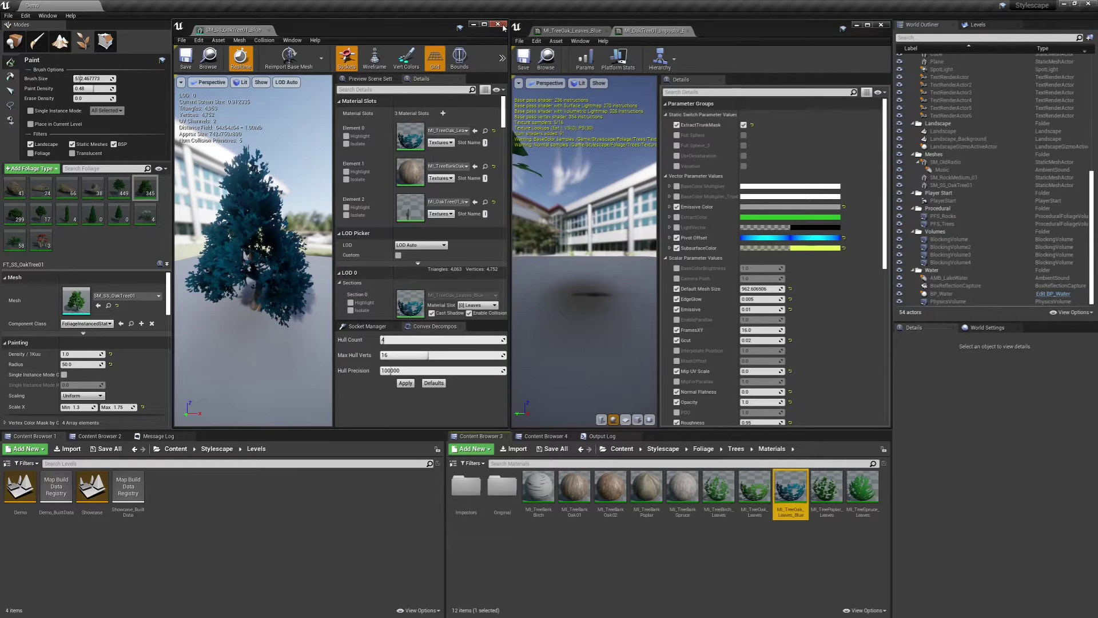
pyautogui.moveTo(574, 490); pyautogui.dragTo(699, 476)
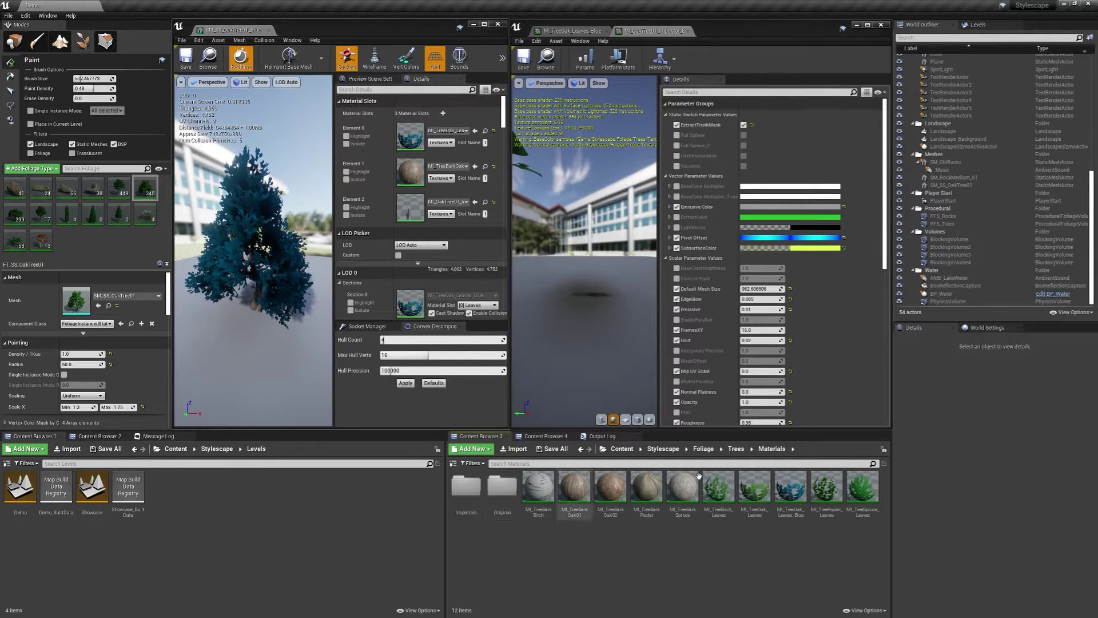
pyautogui.click(542, 436)
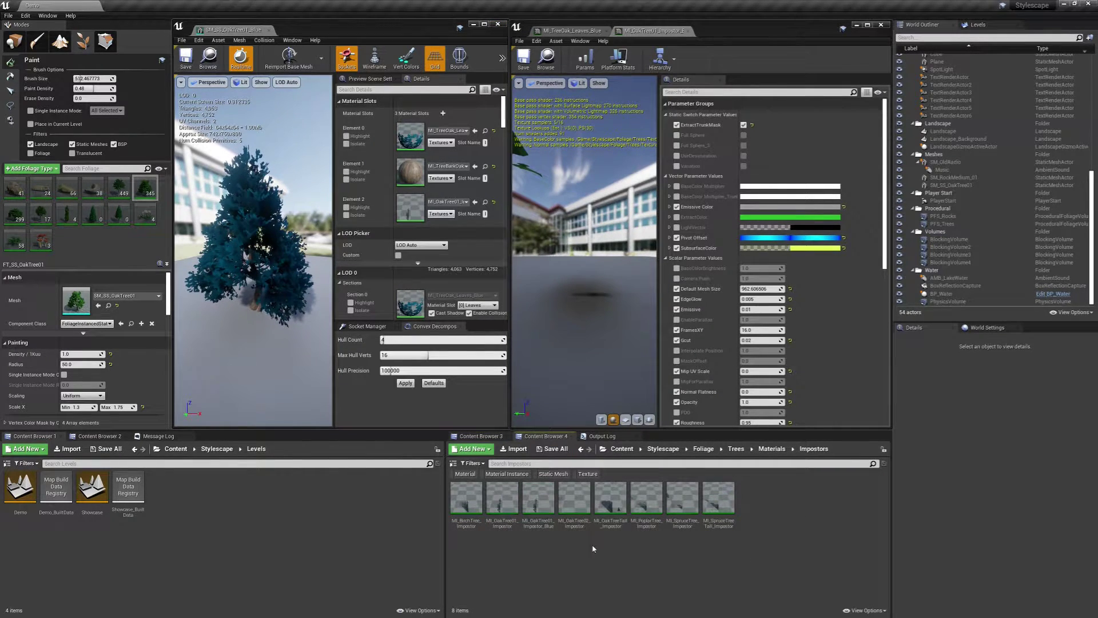
pyautogui.click(481, 437)
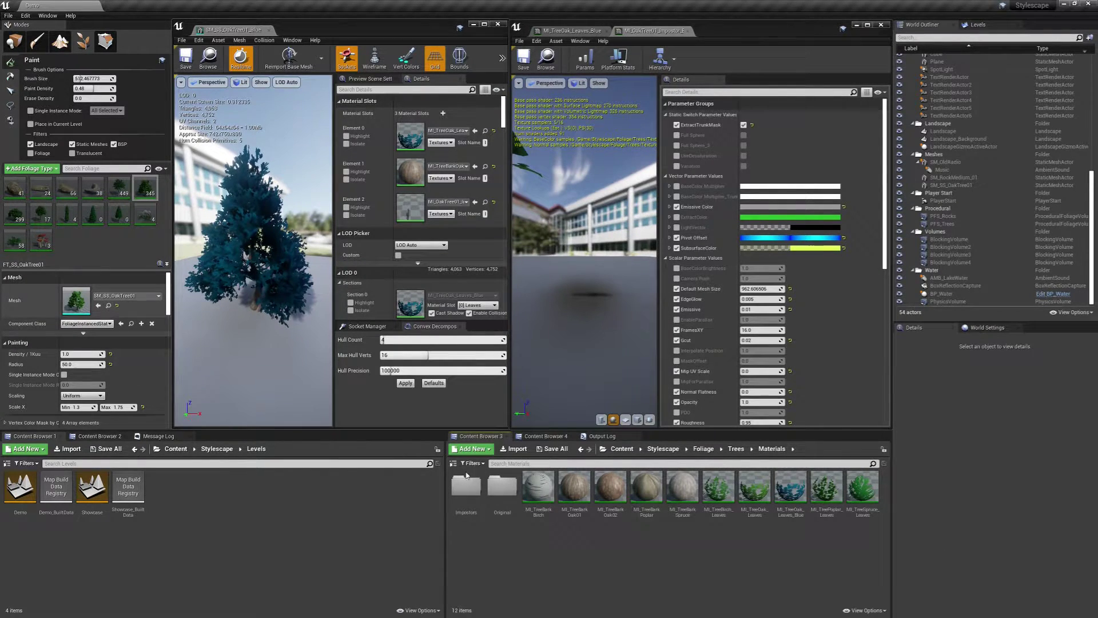
# In the Trees FoliageTypes folder, duplicate FT_SS_OakTree01 and name the copy FT_SS_OakTree01_Blue
pyautogui.click(108, 305)
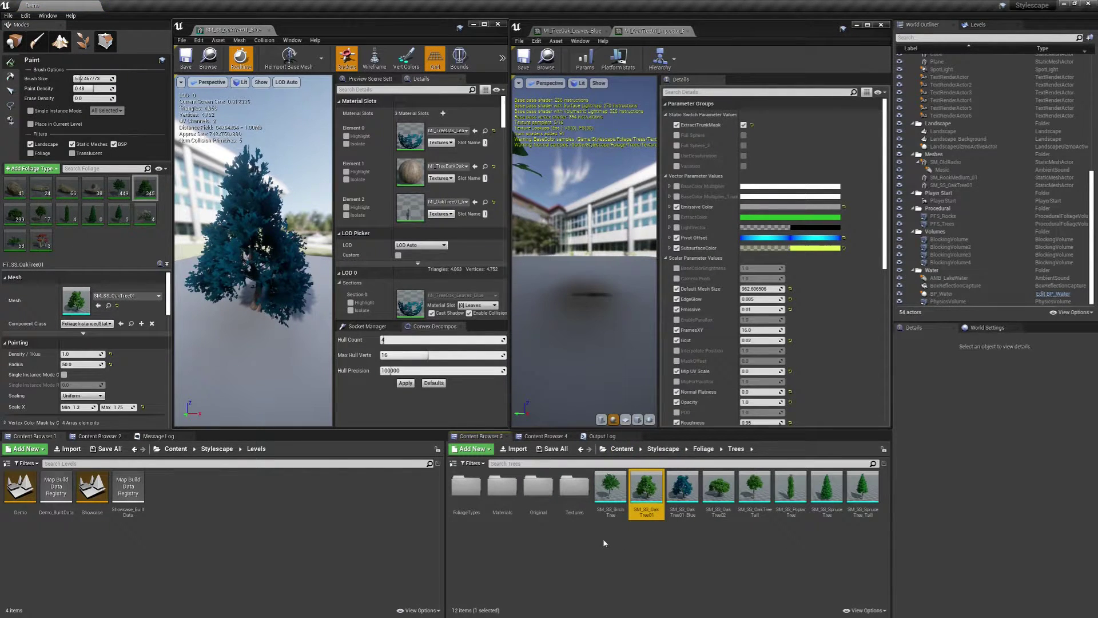
pyautogui.doubleClick(466, 486)
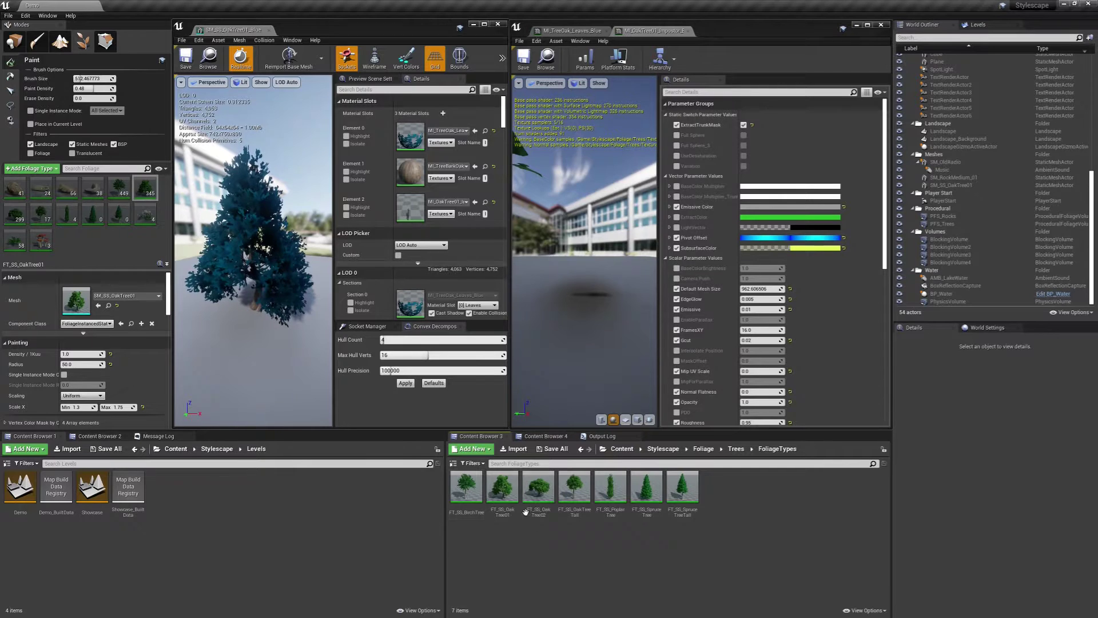
pyautogui.click(503, 491)
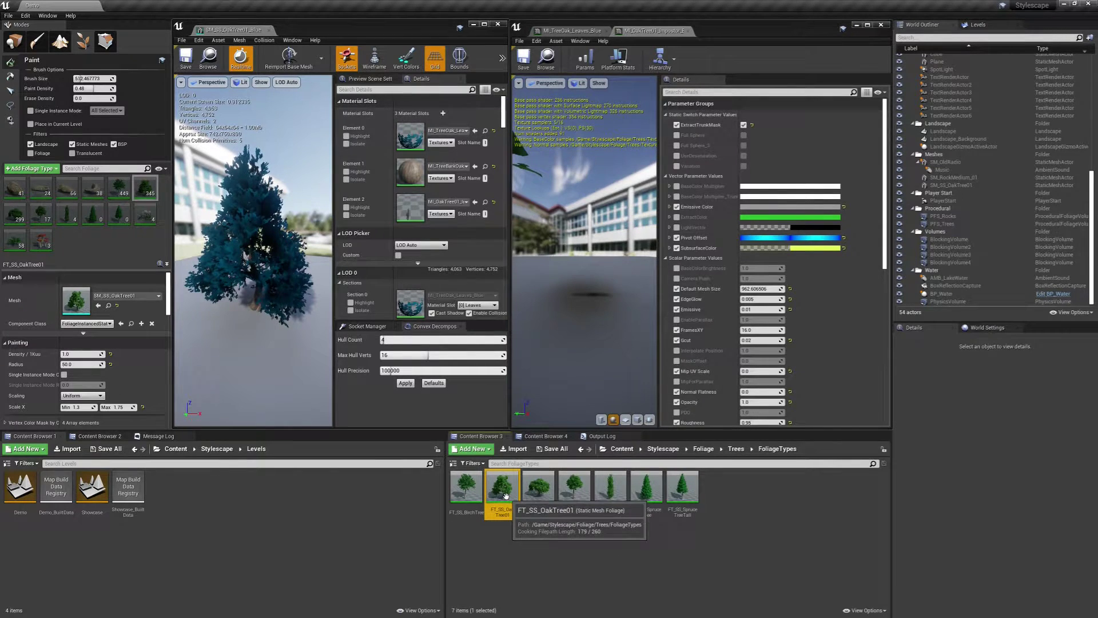
pyautogui.hotkey('ctrl', 'w')
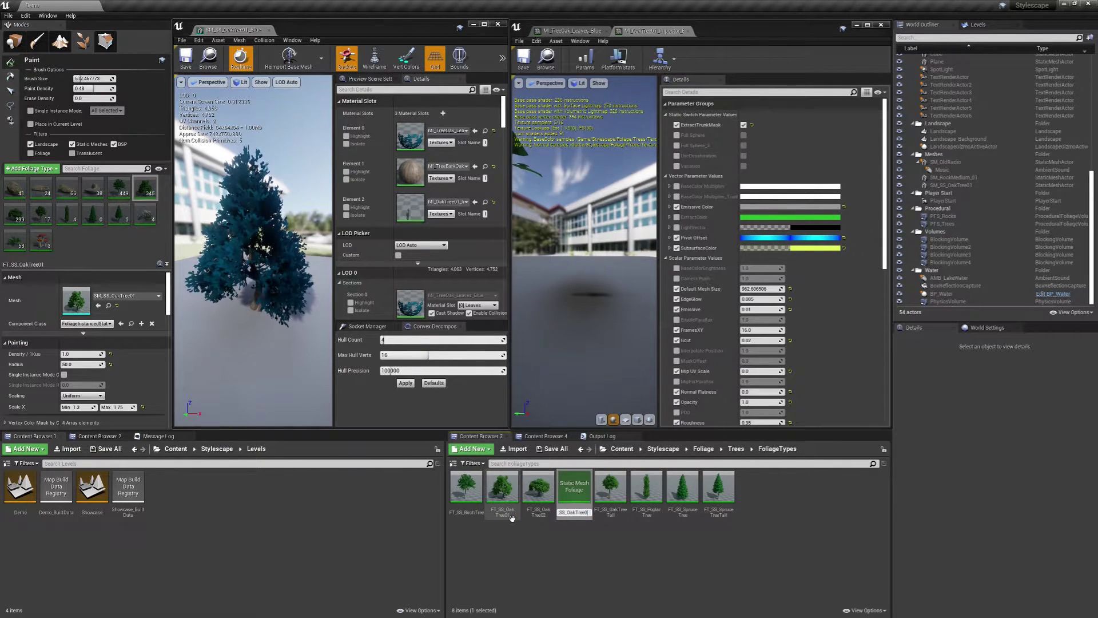
pyautogui.write('FT_SS_OakTree01_Blue')
pyautogui.press('Return')
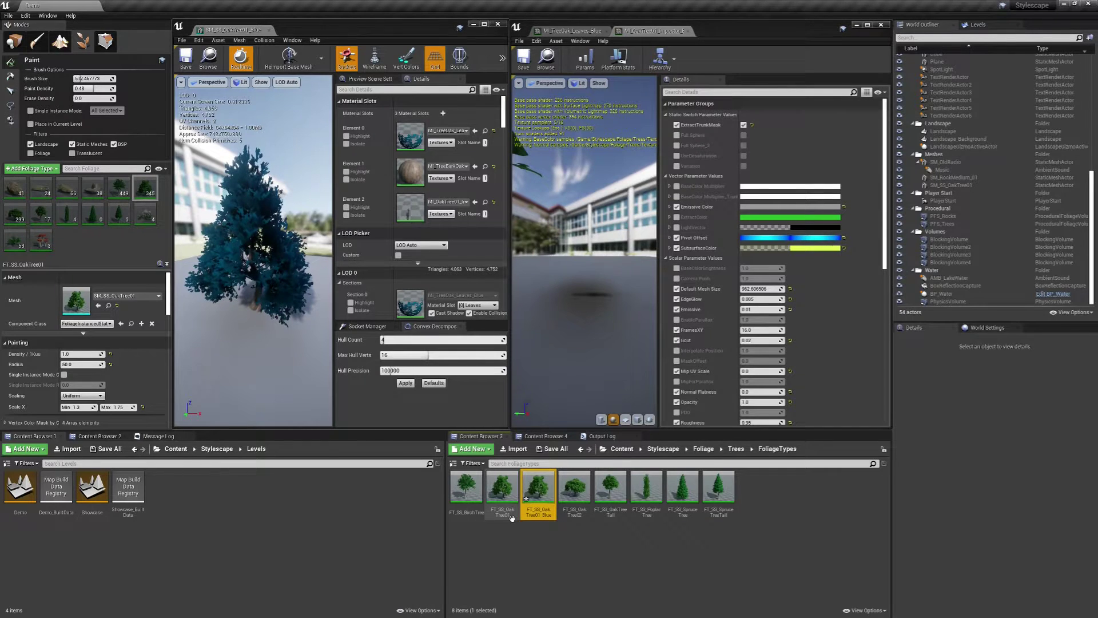
# Assign the SM_SS_OakTree01_Blue mesh to FT_SS_OakTree01_Blue, save the foliage type and close it
pyautogui.doubleClick(541, 490)
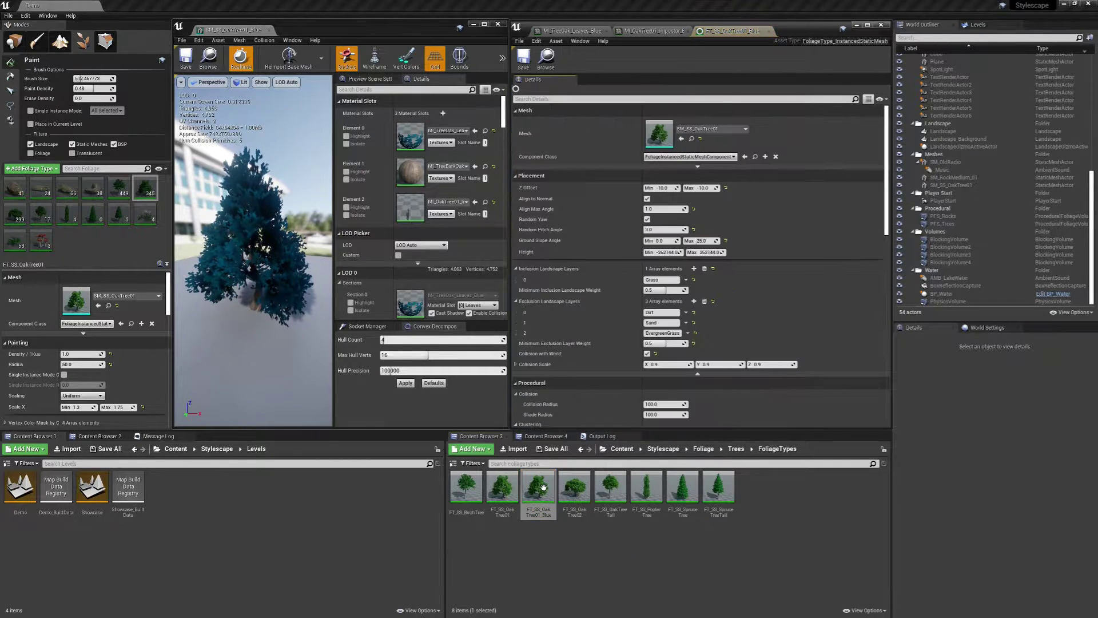
pyautogui.click(734, 449)
pyautogui.click(682, 488)
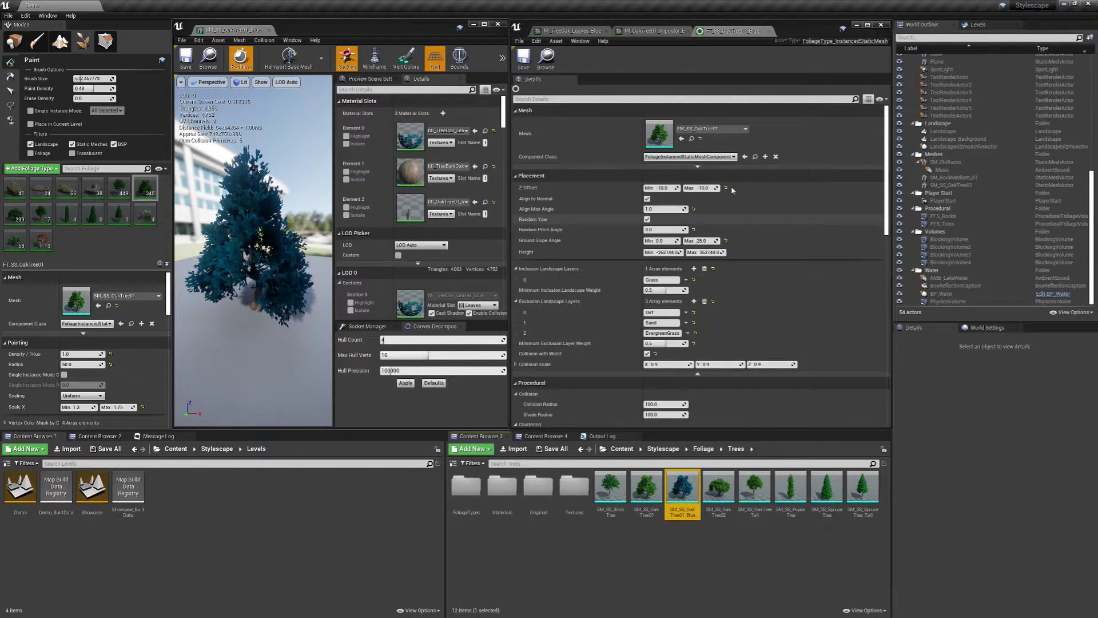
pyautogui.click(680, 138)
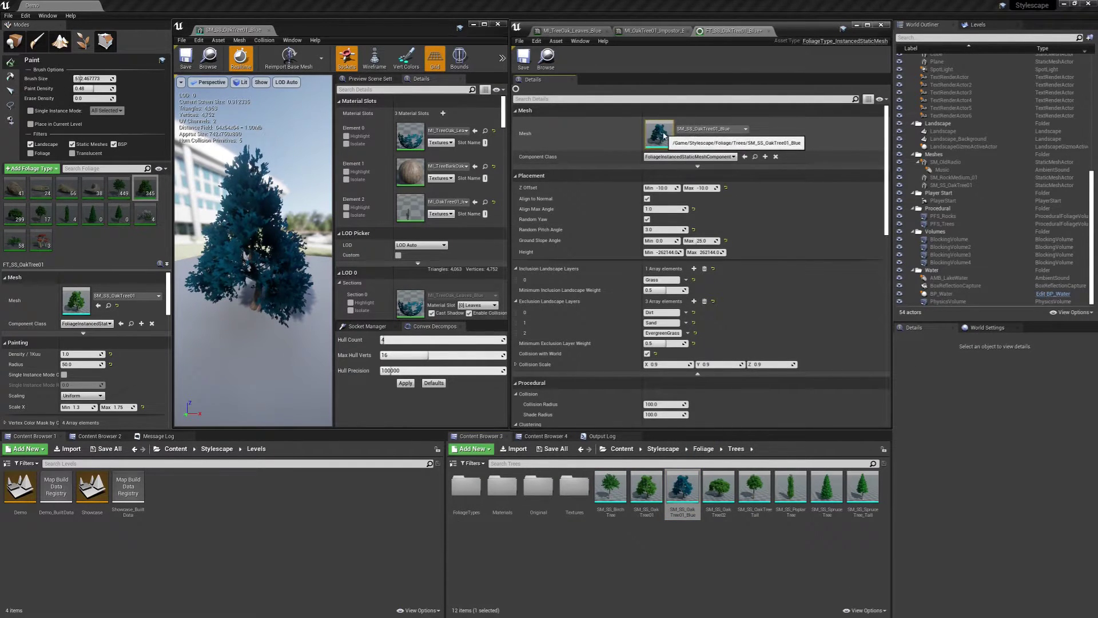
pyautogui.click(523, 58)
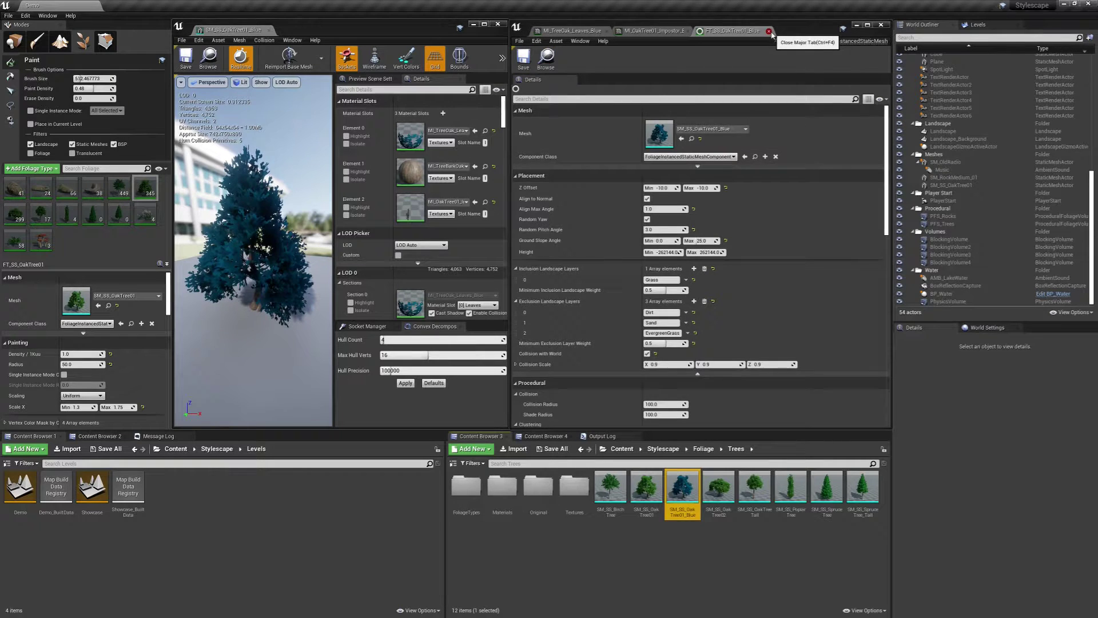
pyautogui.click(769, 32)
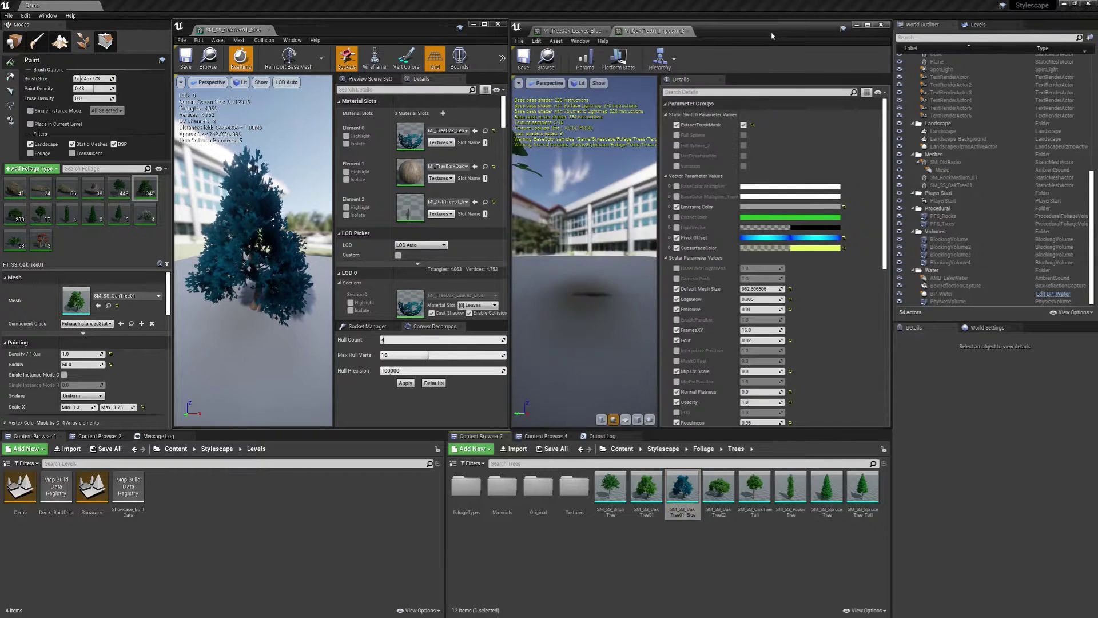
# Close the blue oak mesh and material editor windows and switch the level editor to Place mode
pyautogui.click(501, 26)
pyautogui.click(882, 25)
pyautogui.moveTo(856, 234); pyautogui.dragTo(834, 234, button='right')
pyautogui.hotkey('shift', '1')
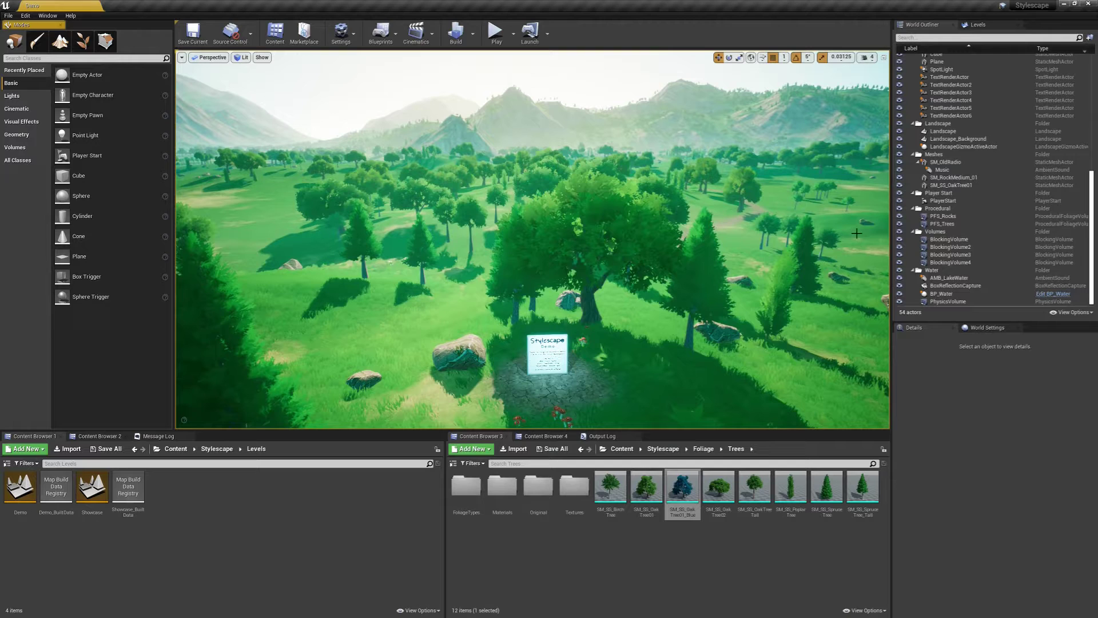
# Open the foliage spawner used by the PFS_Trees volume and duplicate its FT_SS_OakTree01 entry in Foliage Types
pyautogui.click(944, 223)
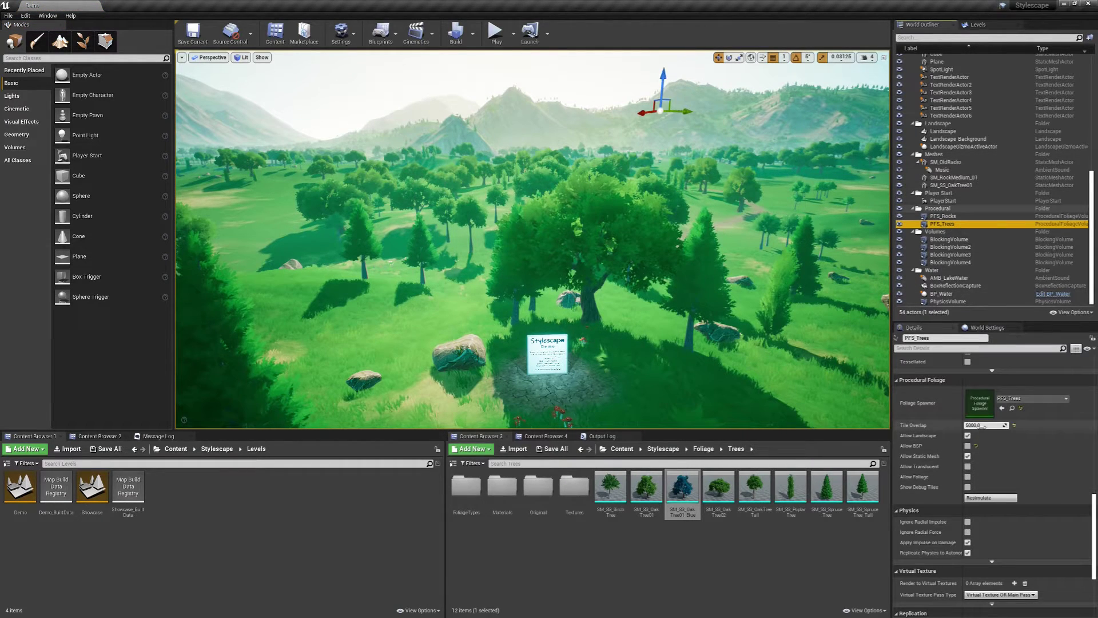
pyautogui.doubleClick(980, 402)
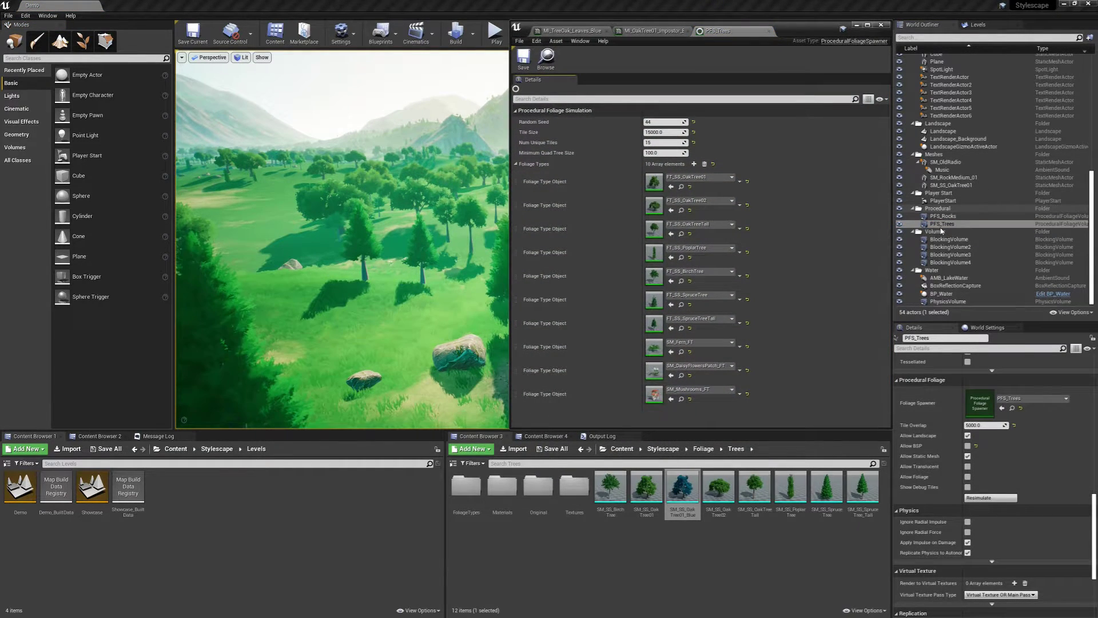
pyautogui.click(941, 224)
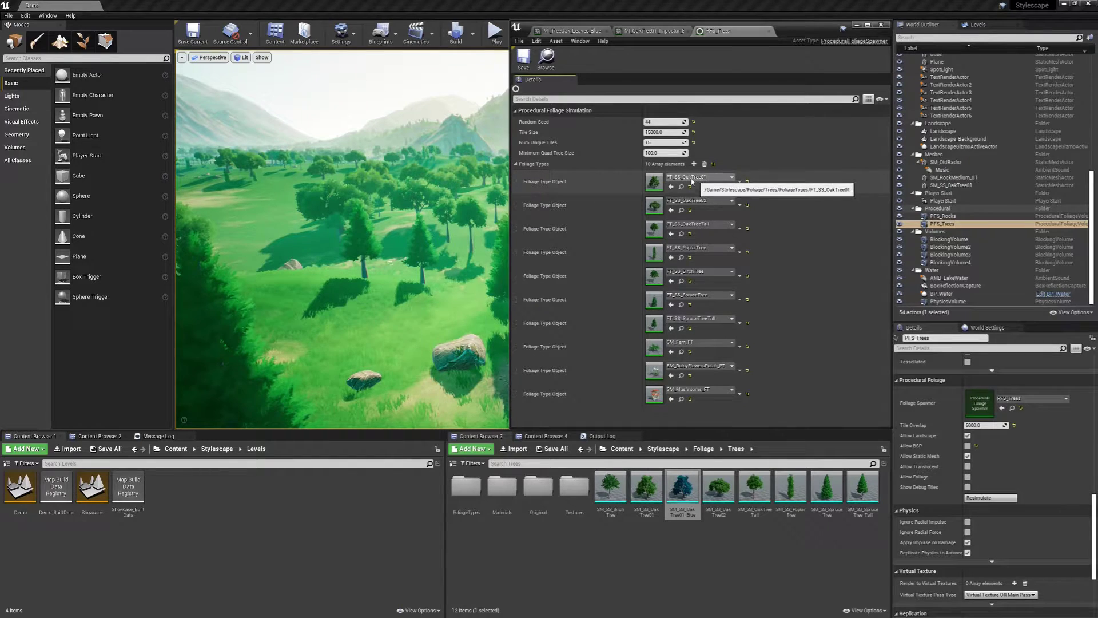
pyautogui.click(740, 181)
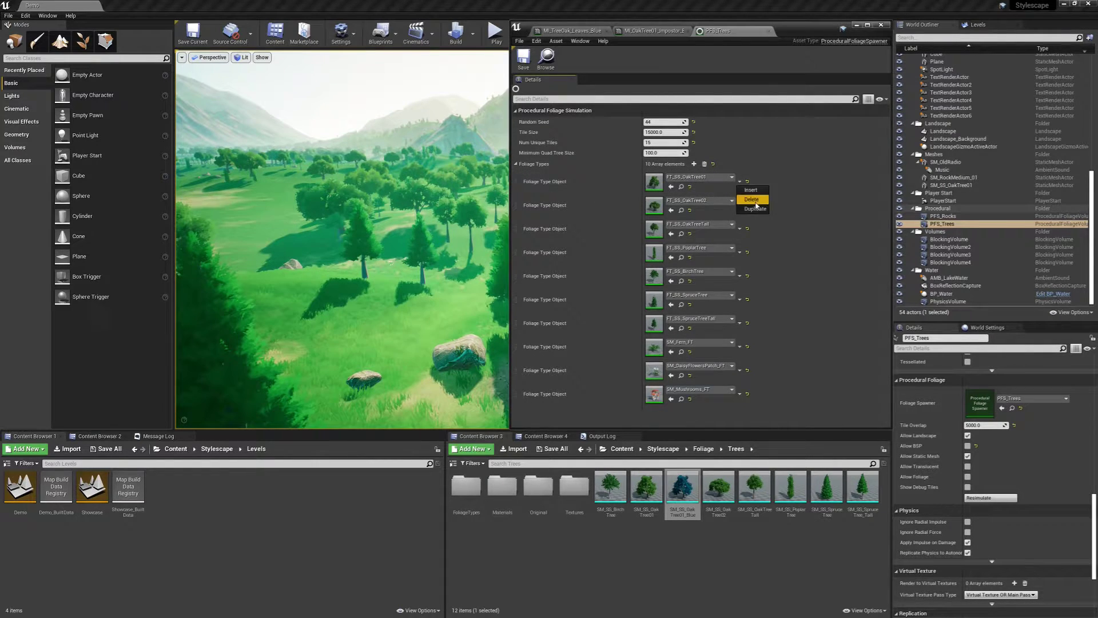
pyautogui.click(755, 209)
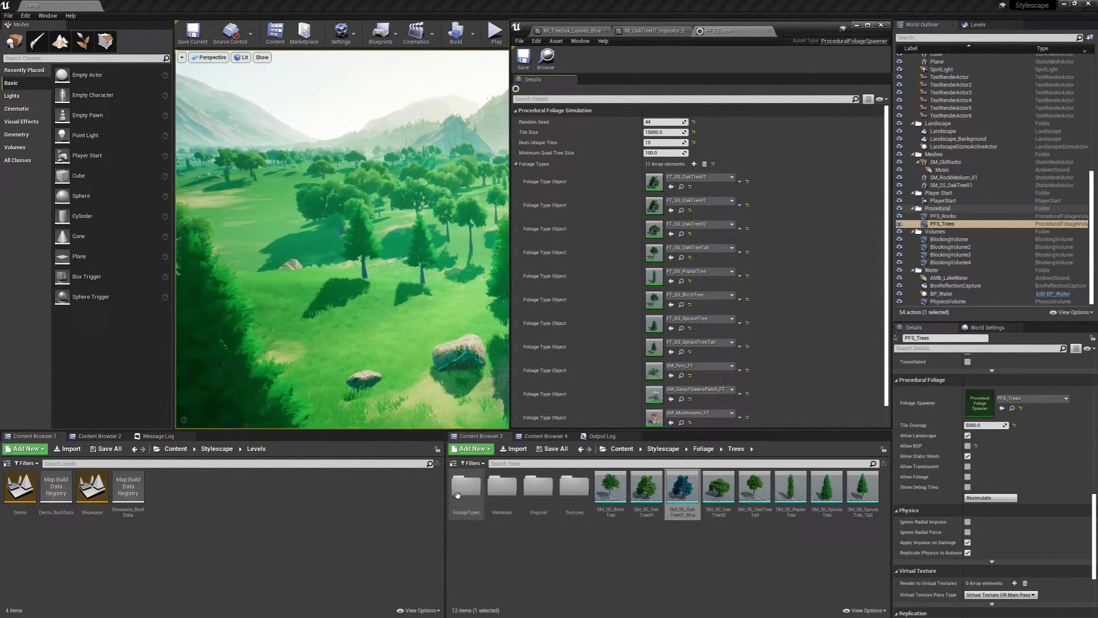
# Assign FT_SS_OakTree01_Blue to the duplicated oak entry in Foliage Types, save the spawner and resimulate the PFS_Trees volume
pyautogui.doubleClick(458, 495)
pyautogui.click(538, 489)
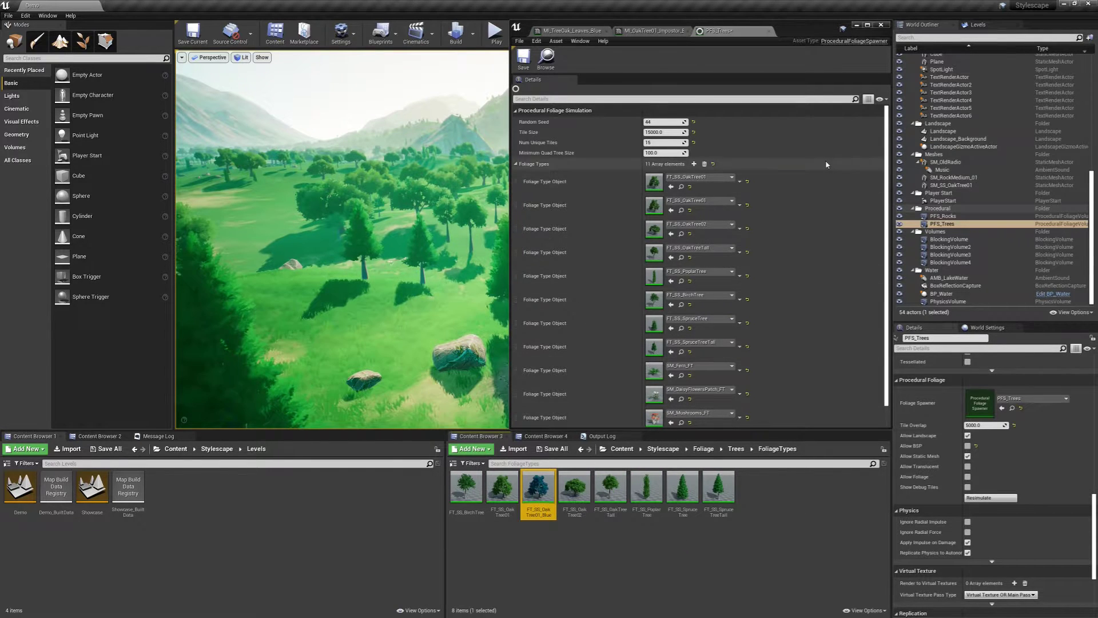
pyautogui.click(671, 210)
pyautogui.click(522, 58)
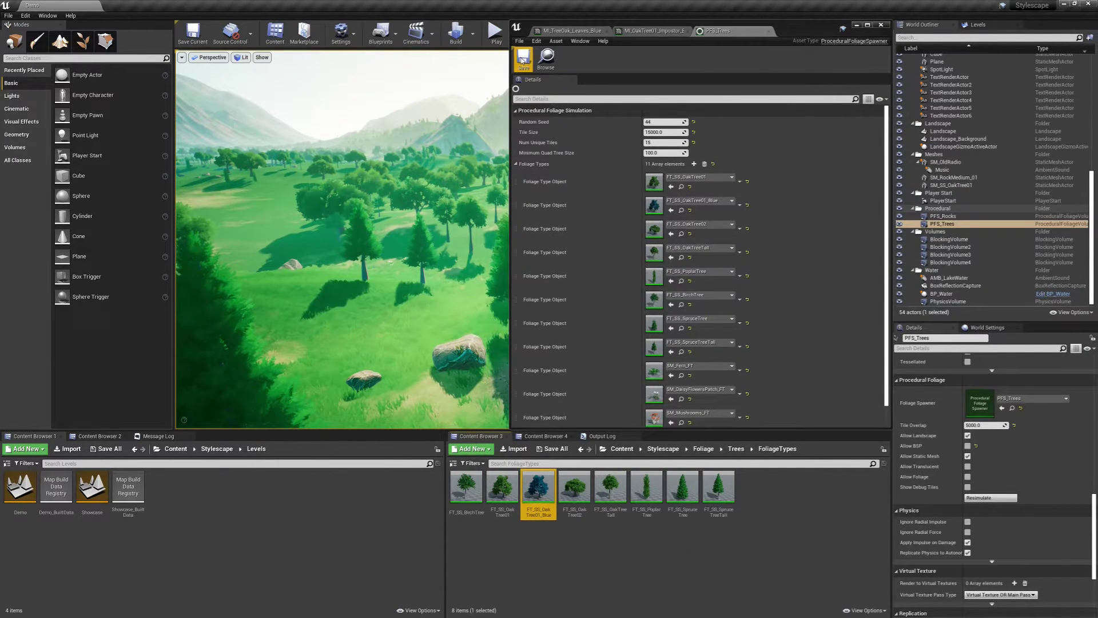
pyautogui.click(857, 26)
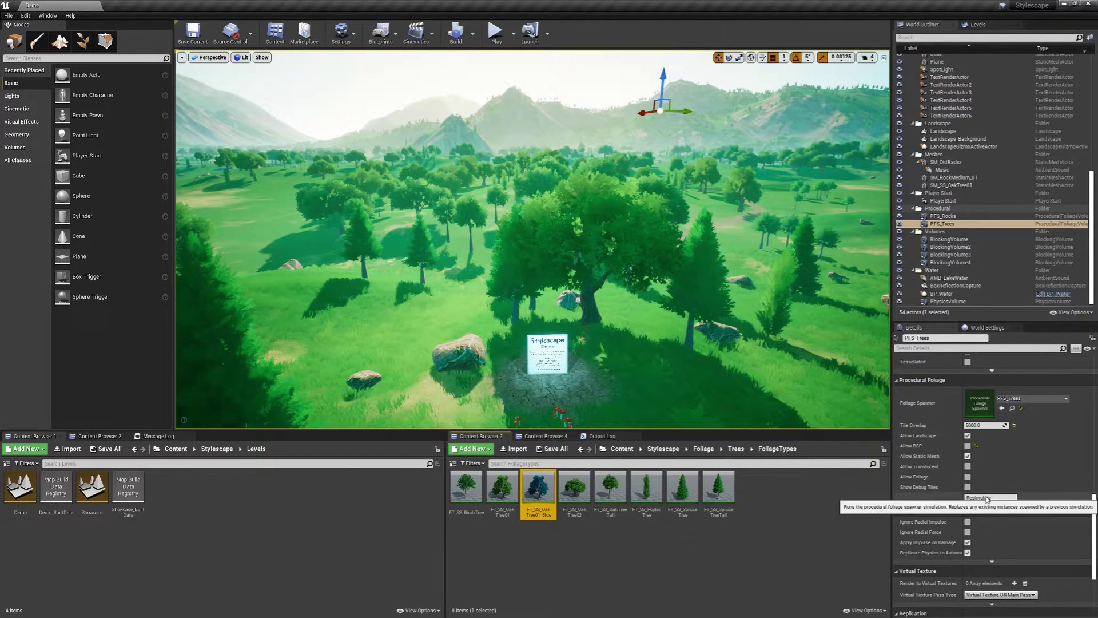
pyautogui.click(988, 498)
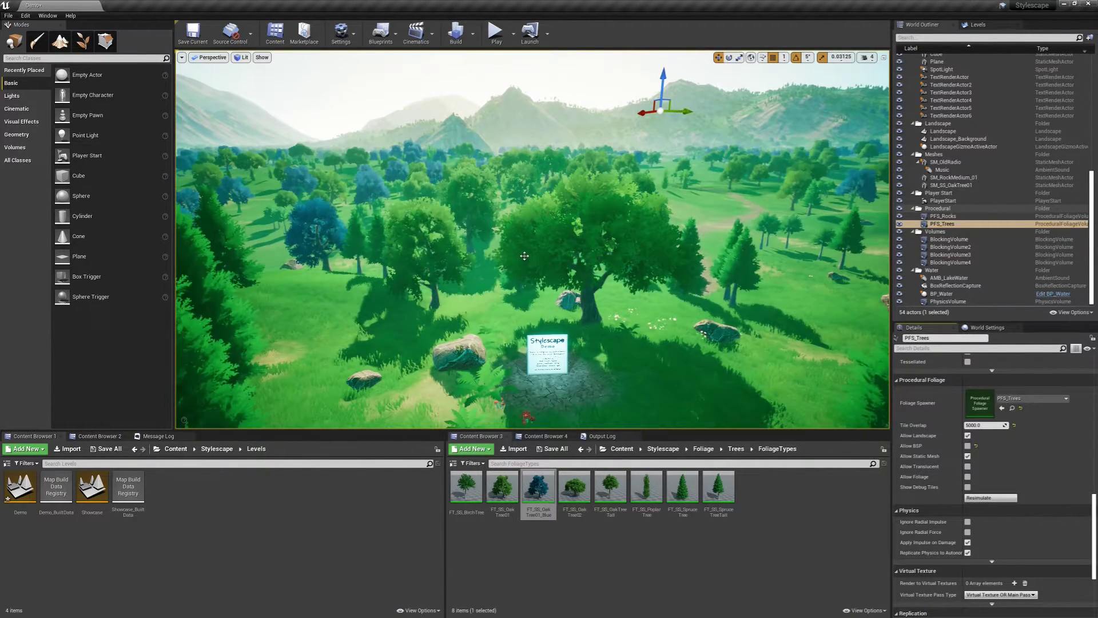
# Examine how the blue oaks are distributed and coloured across the landscape, both up close and from a distance
pyautogui.moveTo(522, 260); pyautogui.dragTo(470, 257, button='right')
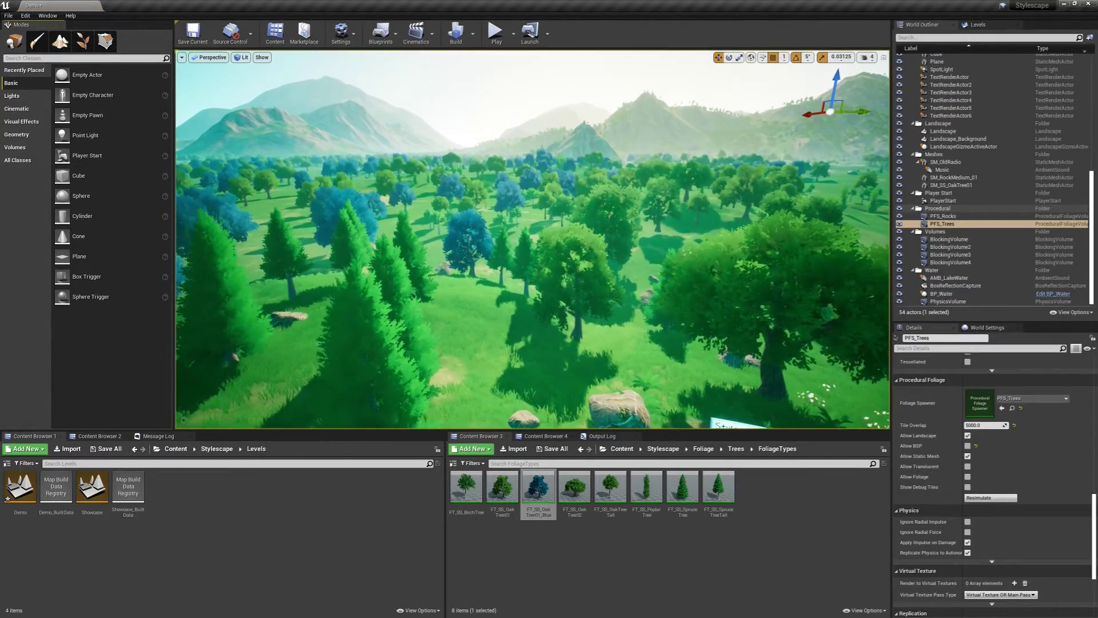
pyautogui.moveTo(521, 315); pyautogui.dragTo(551, 349, button='right')
pyautogui.moveTo(455, 306); pyautogui.dragTo(598, 281, button='right')
pyautogui.press('w')
pyautogui.press('s')
pyautogui.moveTo(508, 264); pyautogui.dragTo(523, 314, button='right')
pyautogui.press('s')
pyautogui.press('w')
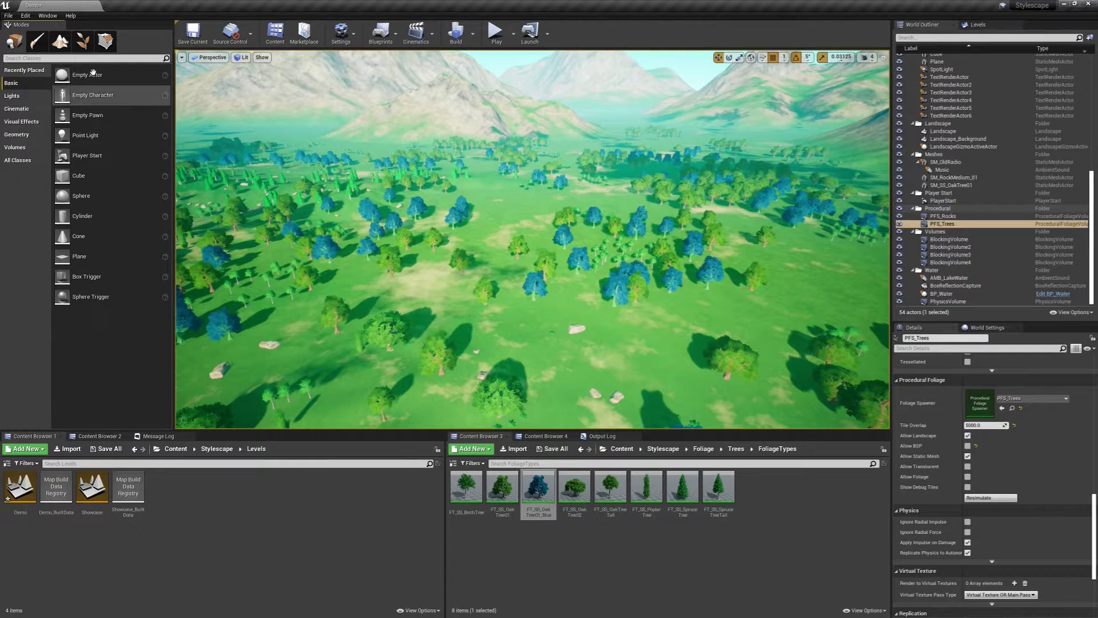
# Open the impostor material of the blue oak mesh from its foliage type, and return the level editor to Place mode
pyautogui.click(82, 41)
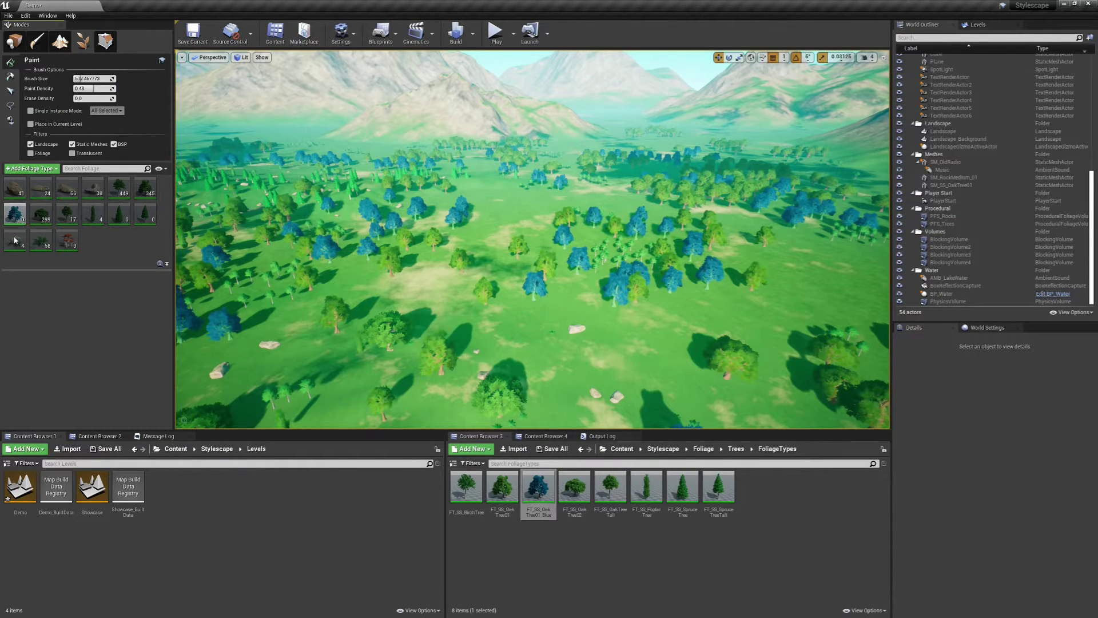
pyautogui.click(14, 213)
pyautogui.doubleClick(76, 301)
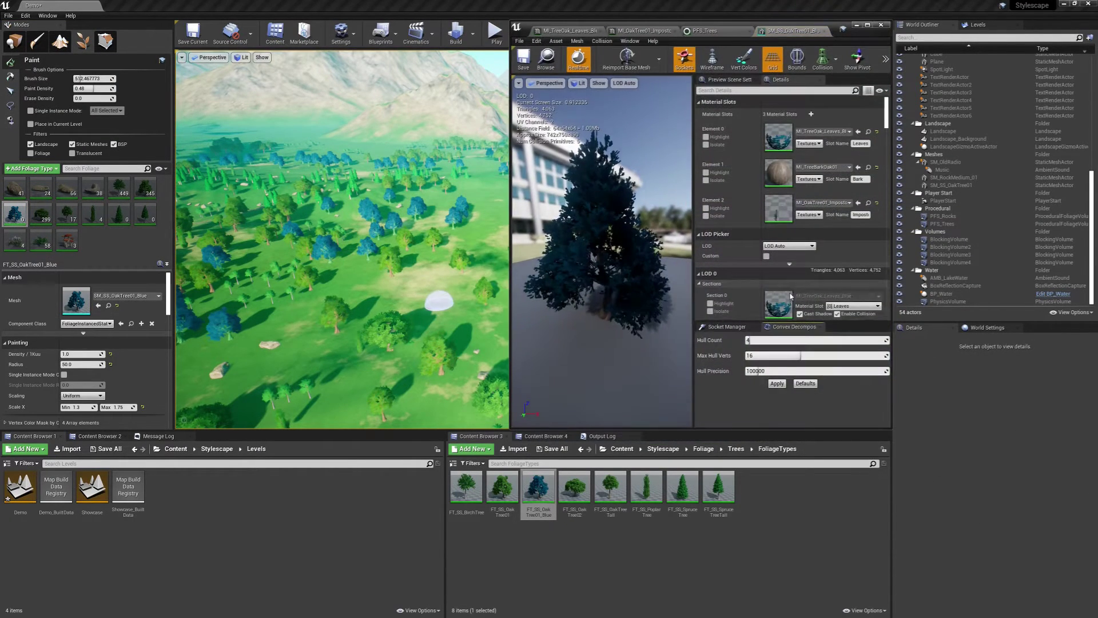
pyautogui.doubleClick(778, 207)
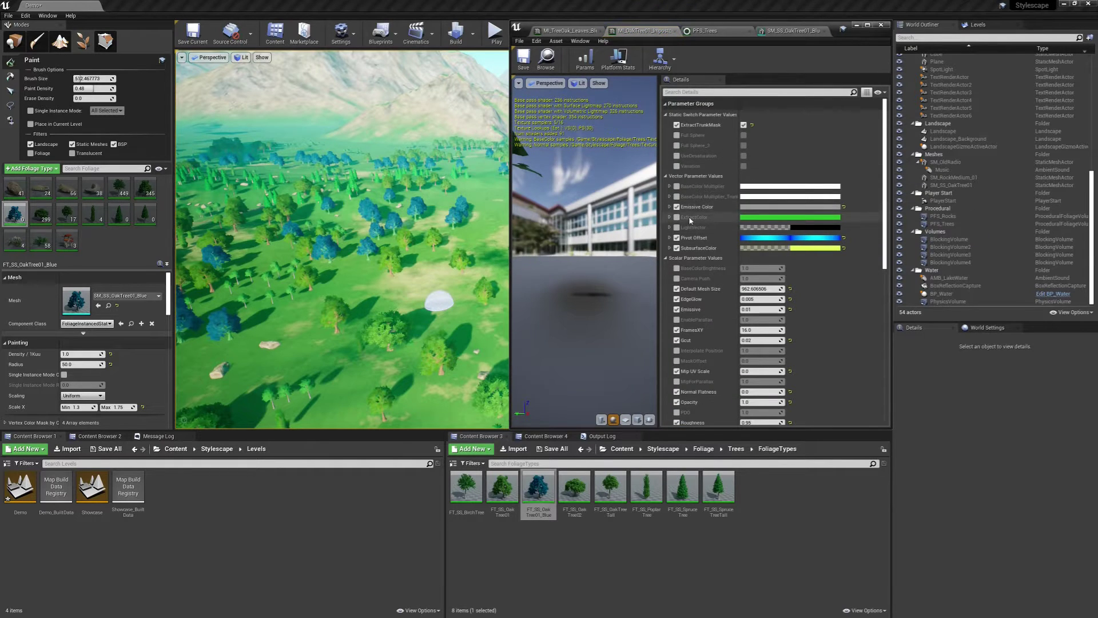
pyautogui.hotkey('shift', '1')
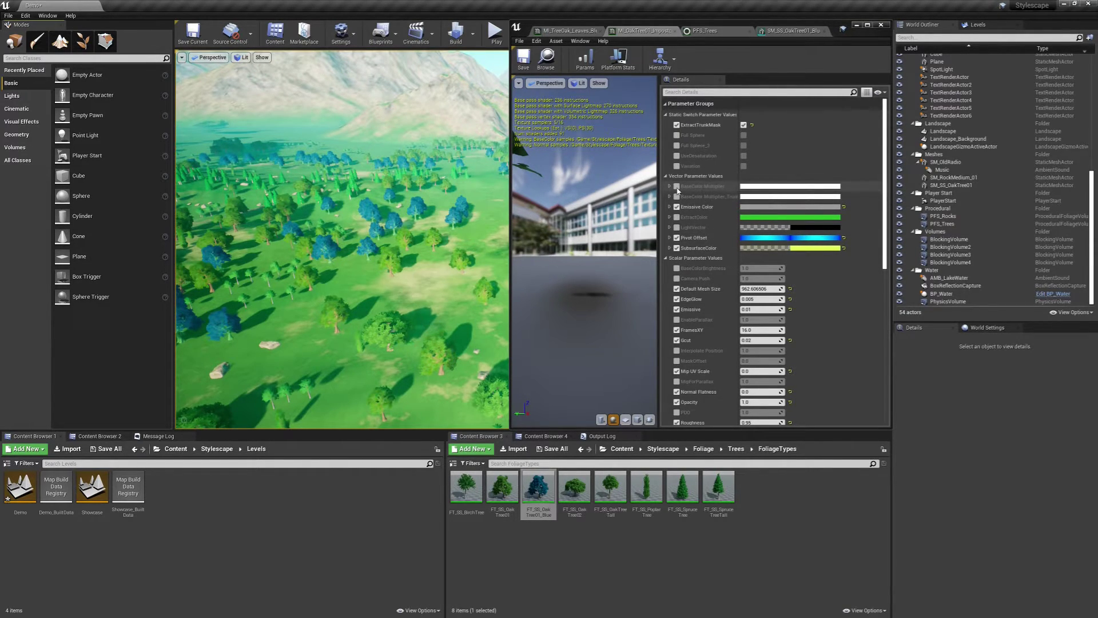
# Override the impostor material's BaseColor Multiplier with a light salmon colour, sRGB hex F8B09EFF
pyautogui.click(775, 187)
pyautogui.moveTo(825, 201); pyautogui.dragTo(602, 182)
pyautogui.click(625, 266)
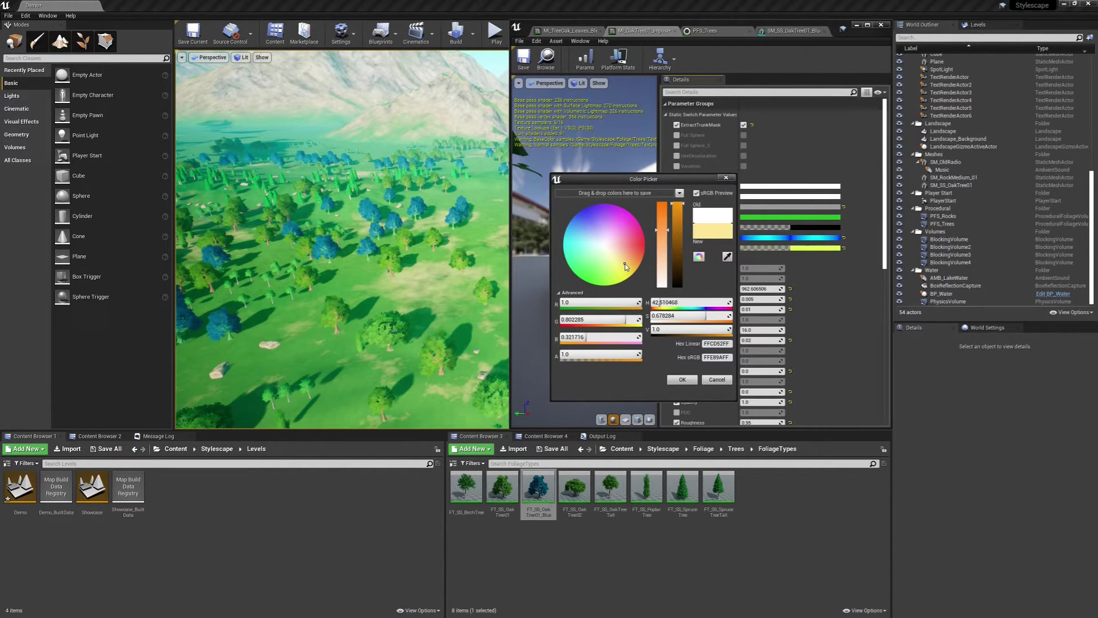
pyautogui.moveTo(626, 266)
pyautogui.mouseDown()
pyautogui.moveTo(619, 276)
pyautogui.moveTo(631, 252)
pyautogui.mouseUp()
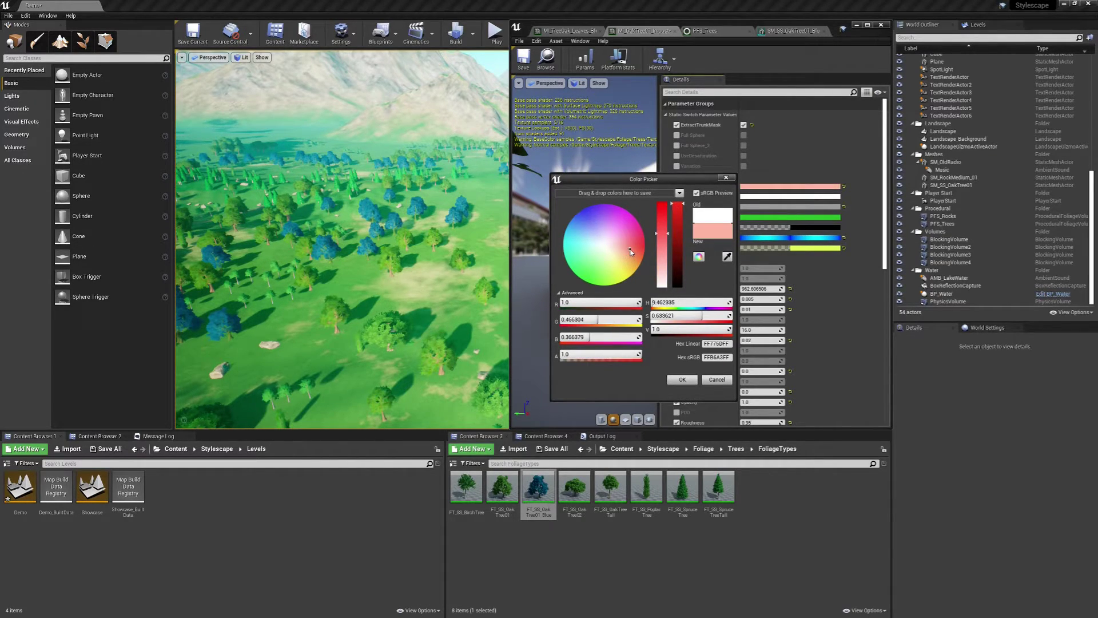
pyautogui.click(673, 236)
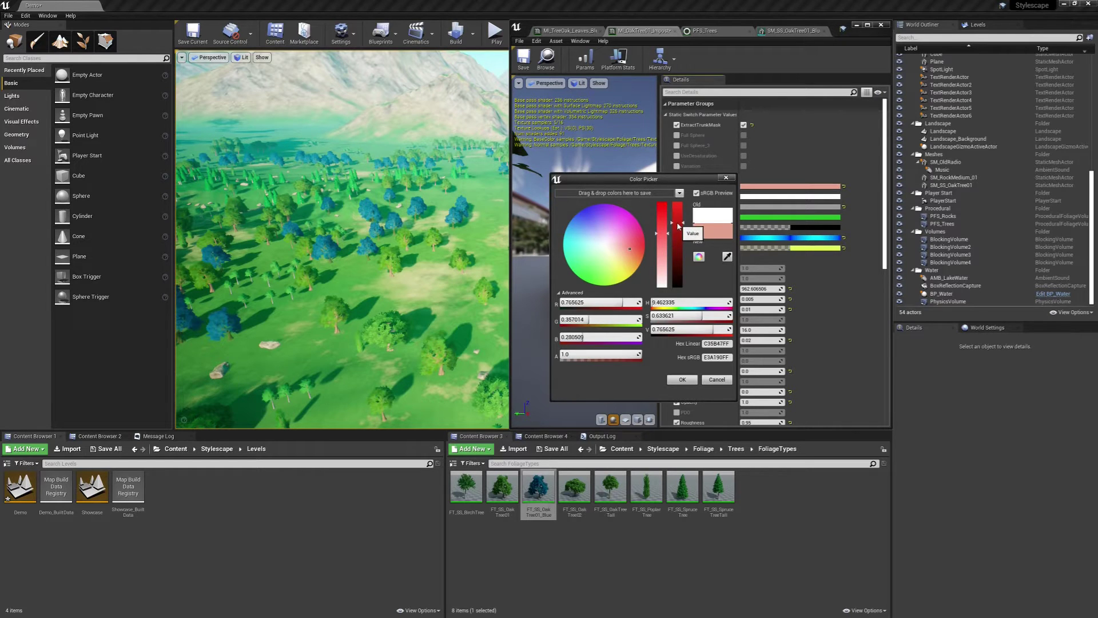
pyautogui.click(679, 209)
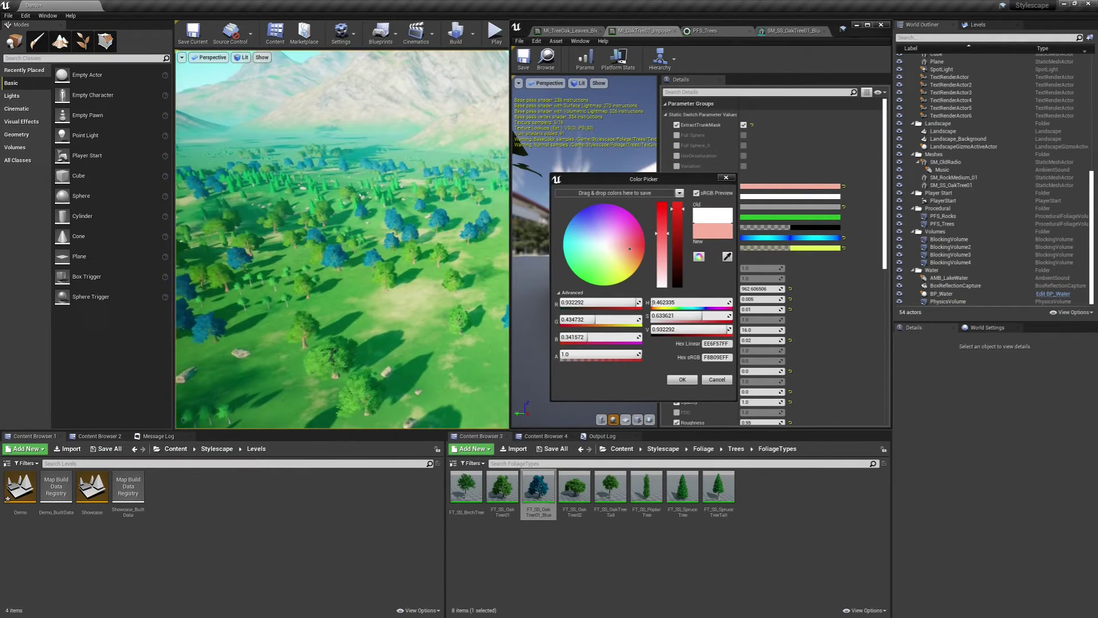
pyautogui.click(683, 380)
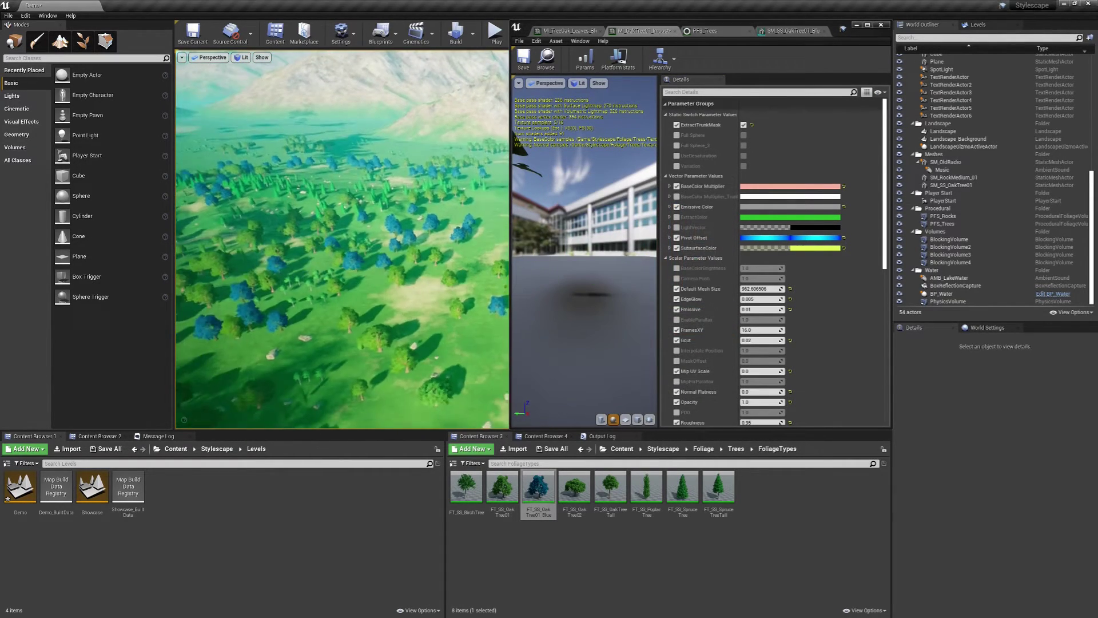
# Enable BaseColorBrightness on the impostor material, set it to 2.0 and check the distant trees in the level
pyautogui.click(676, 268)
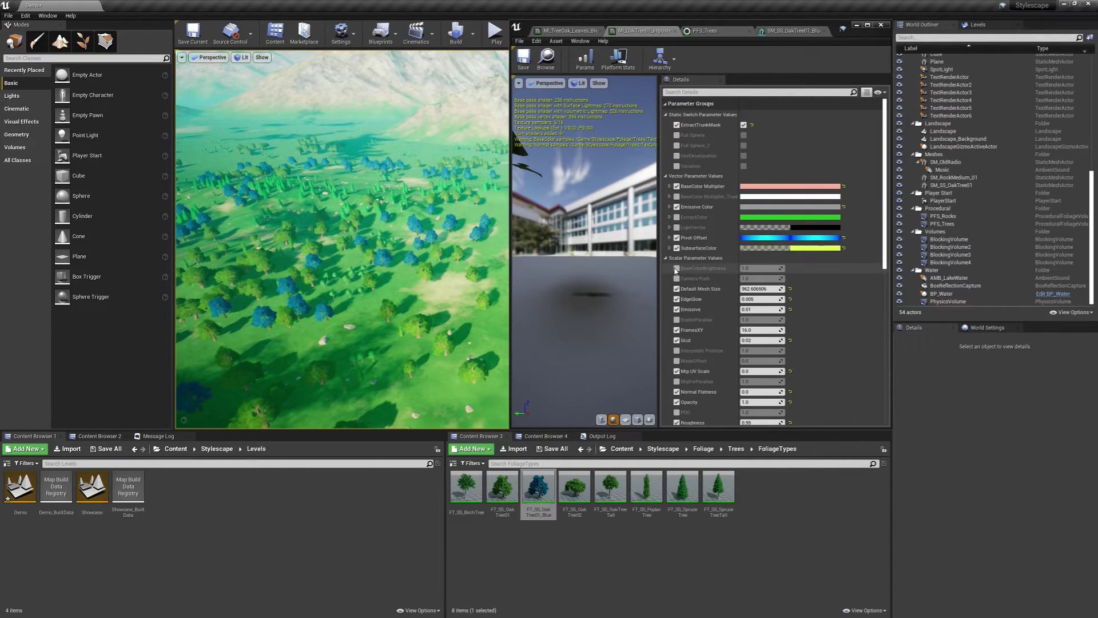
pyautogui.click(752, 269)
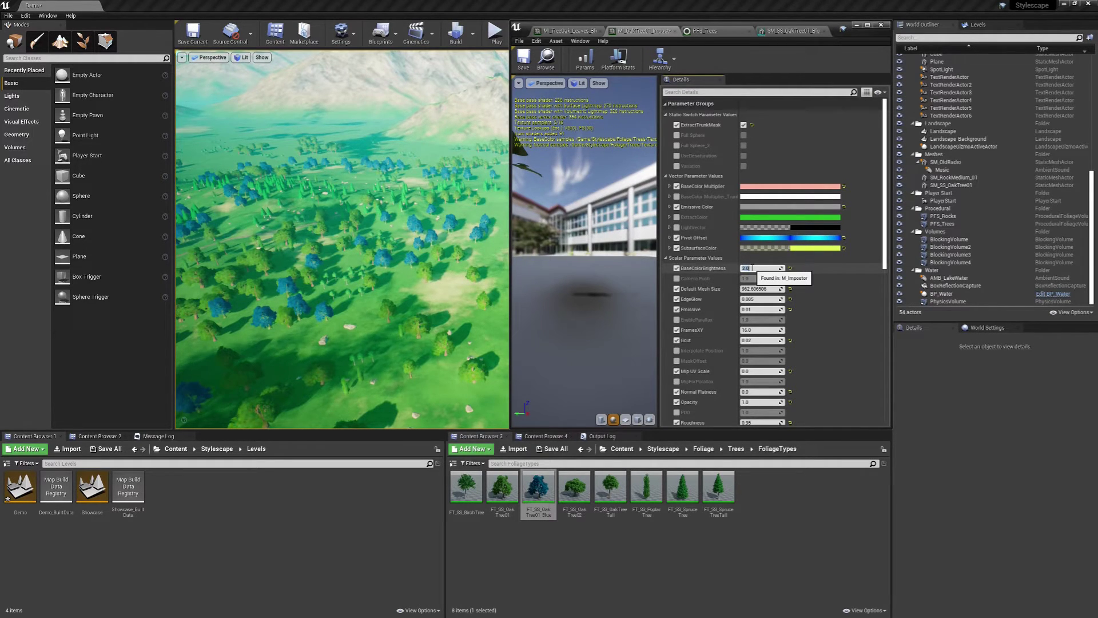
pyautogui.moveTo(434, 257); pyautogui.dragTo(429, 255, button='right')
pyautogui.press('w')
pyautogui.press('s')
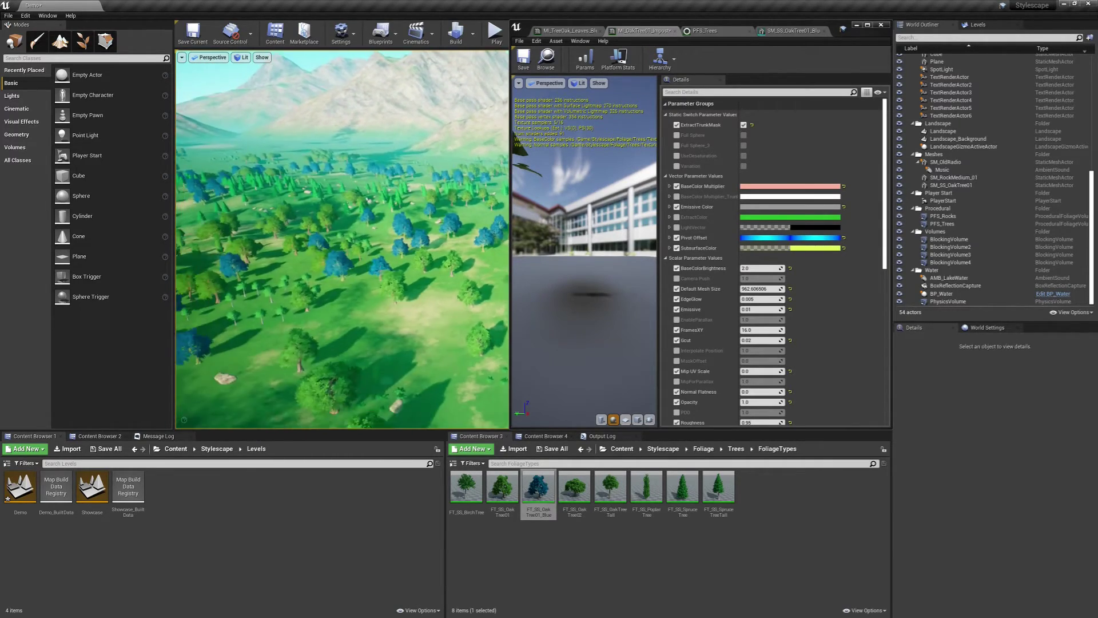
# Darken the impostor's BaseColor Multiplier to a colour value of about 0.57 and save the material
pyautogui.click(768, 187)
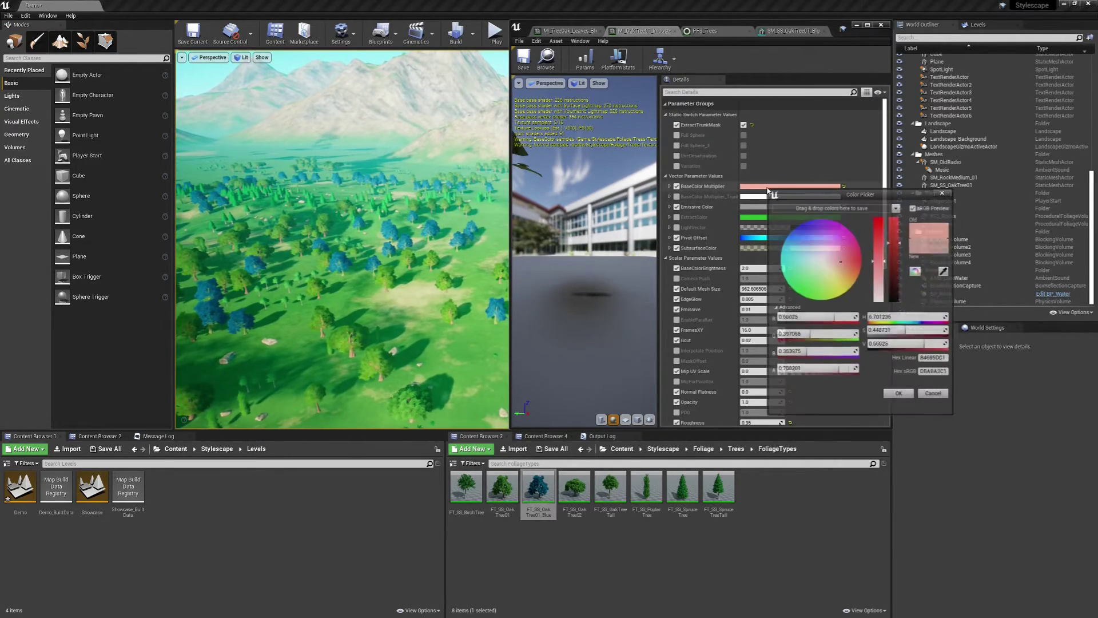
pyautogui.click(897, 238)
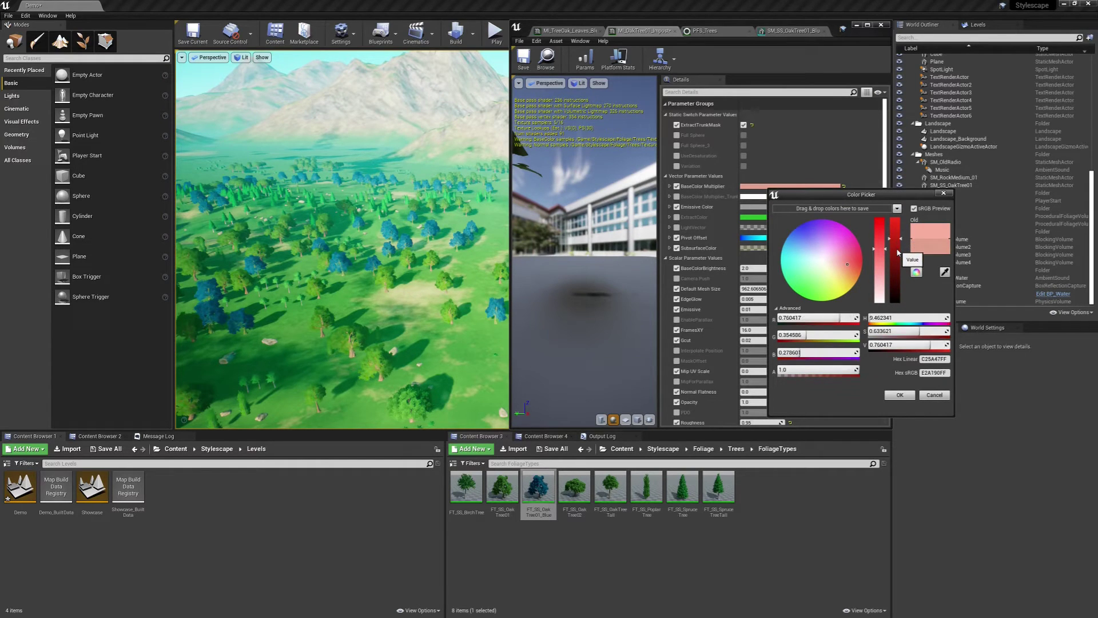
pyautogui.moveTo(898, 252); pyautogui.dragTo(898, 258)
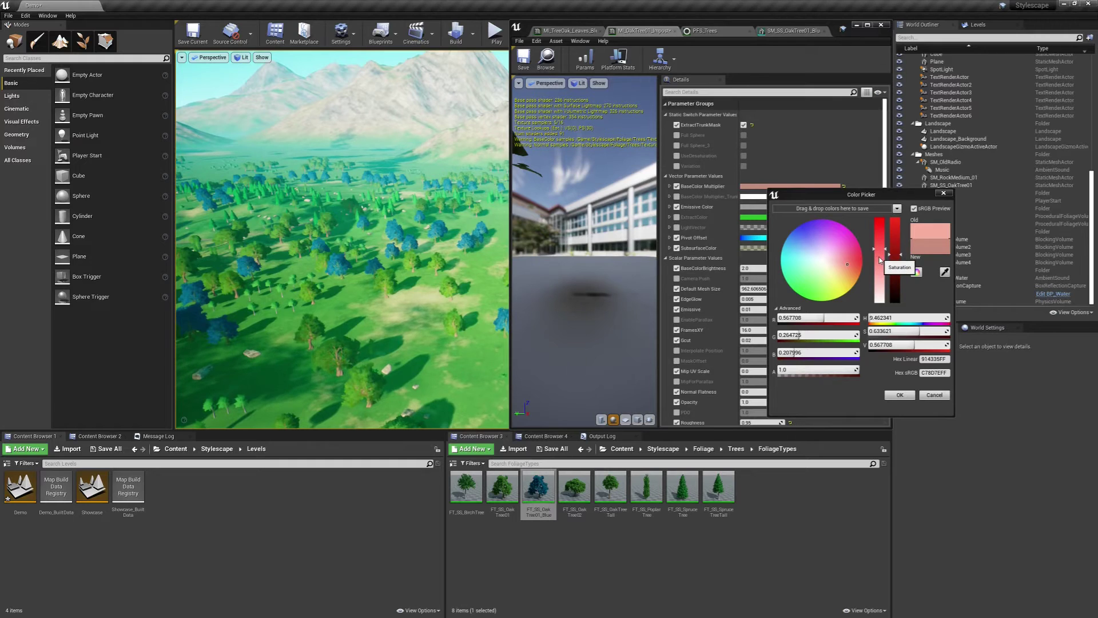
pyautogui.click(900, 395)
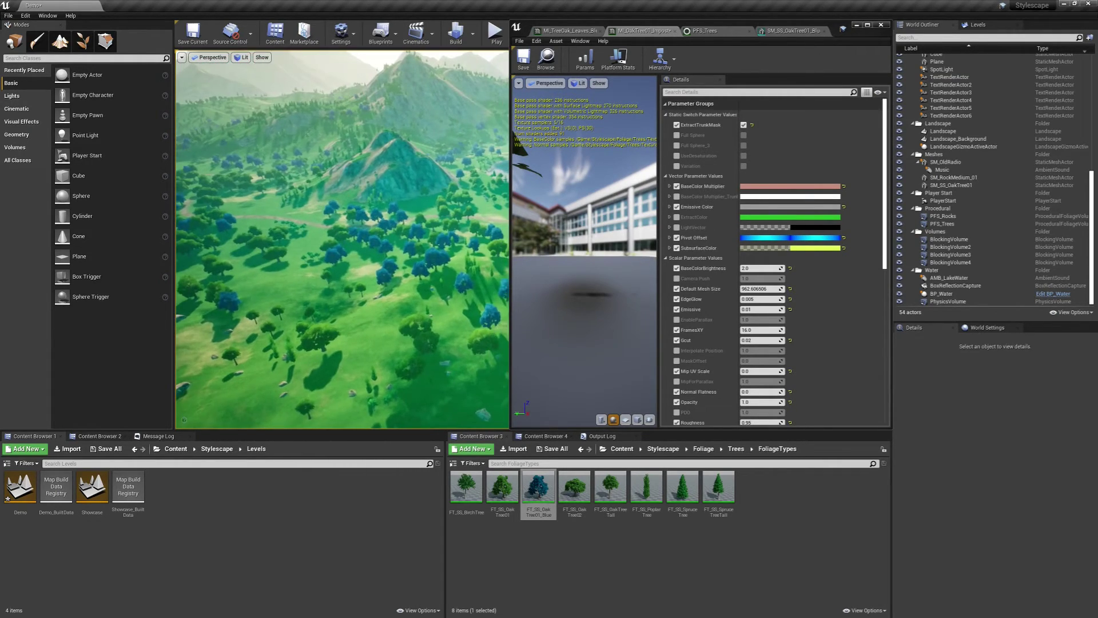
pyautogui.click(524, 57)
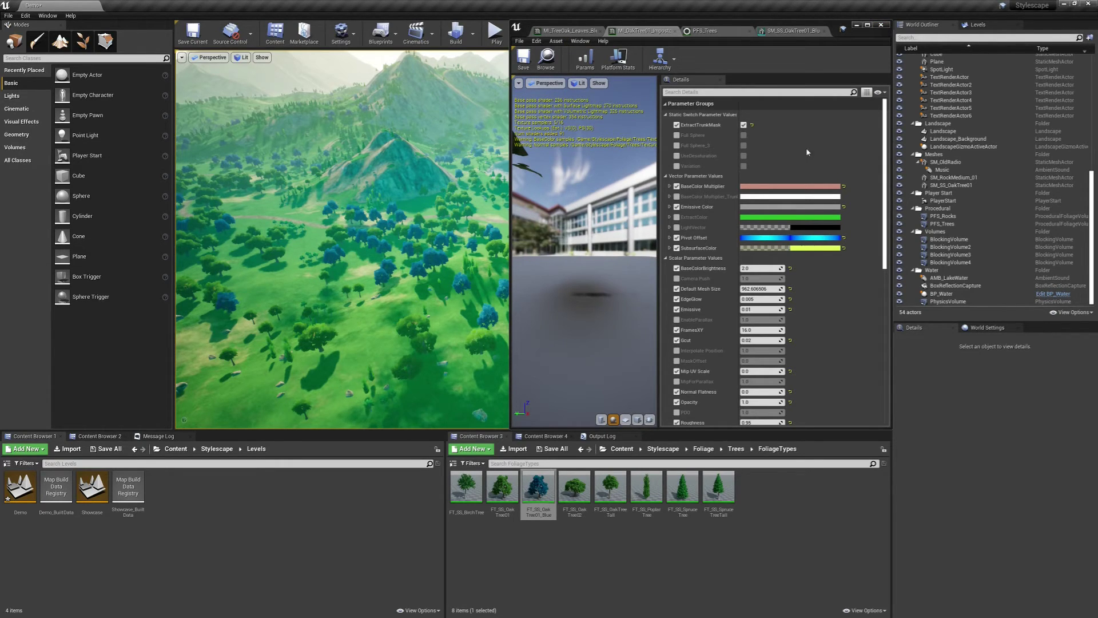
# Review the open PFS_Trees spawner, blue oak mesh and leaves material, and close the asset editor window
pyautogui.click(722, 31)
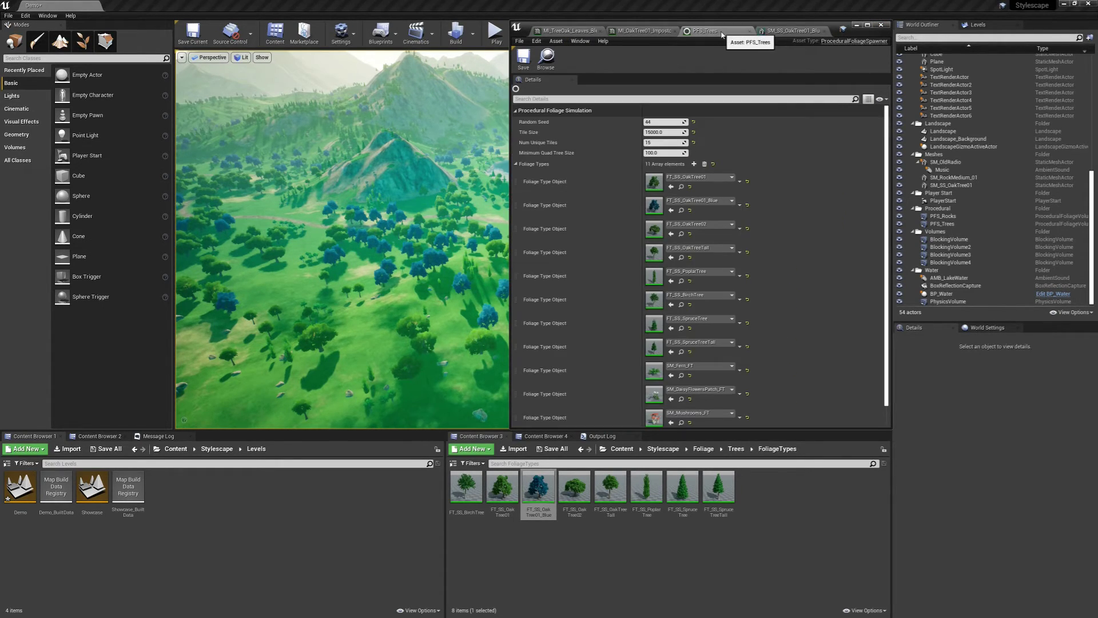
pyautogui.click(794, 32)
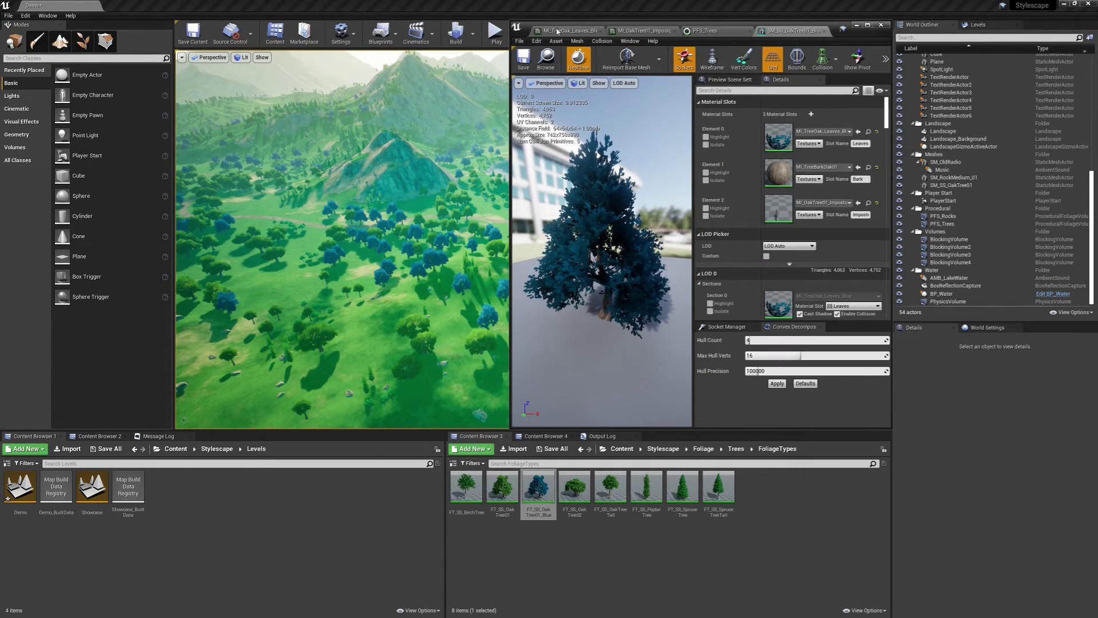
pyautogui.click(570, 31)
pyautogui.click(881, 24)
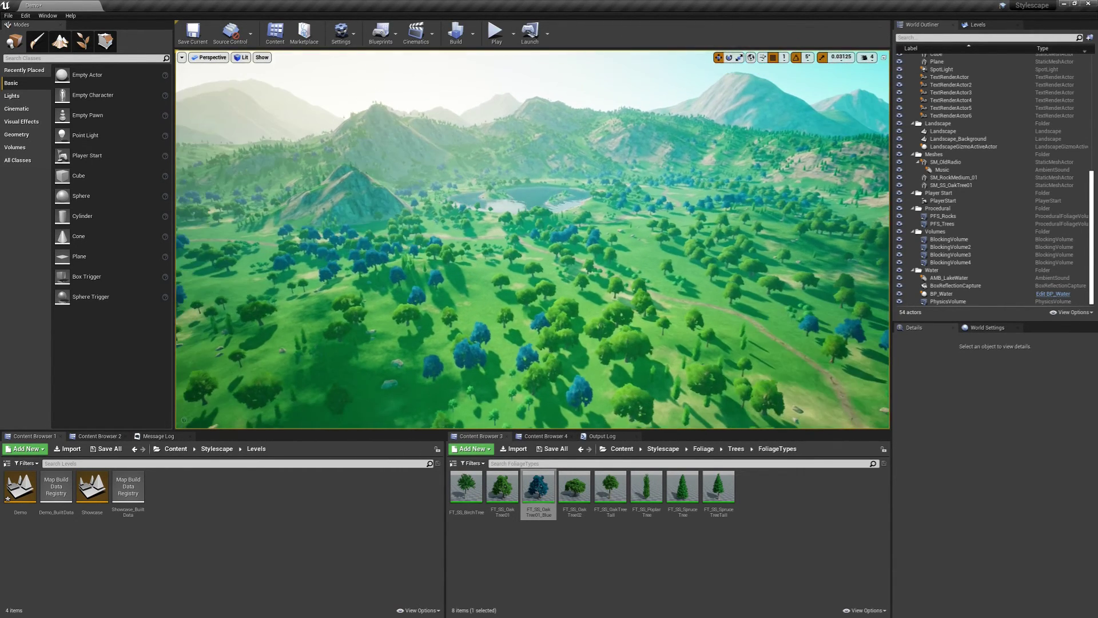